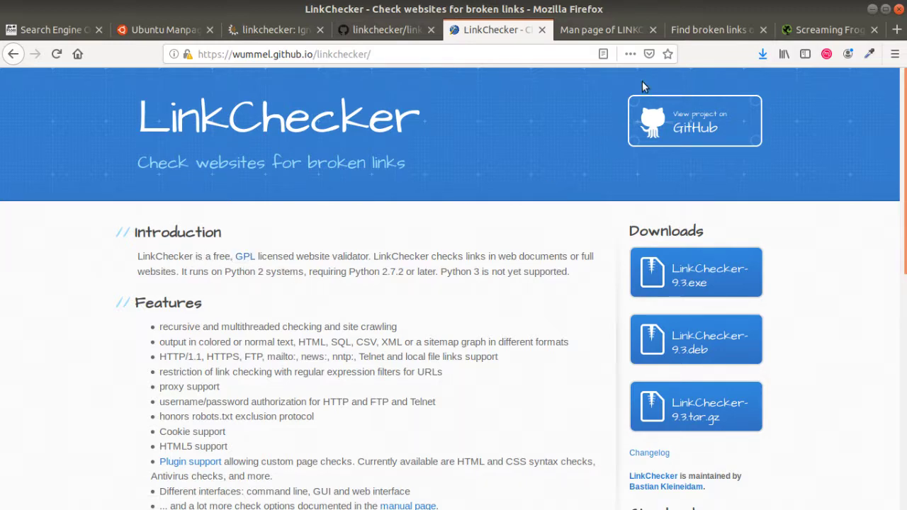
View the Xenu's Link Sleuth and Screaming Frog SEO Spider pages for comparison and return to the LinkChecker page.
click(711, 30)
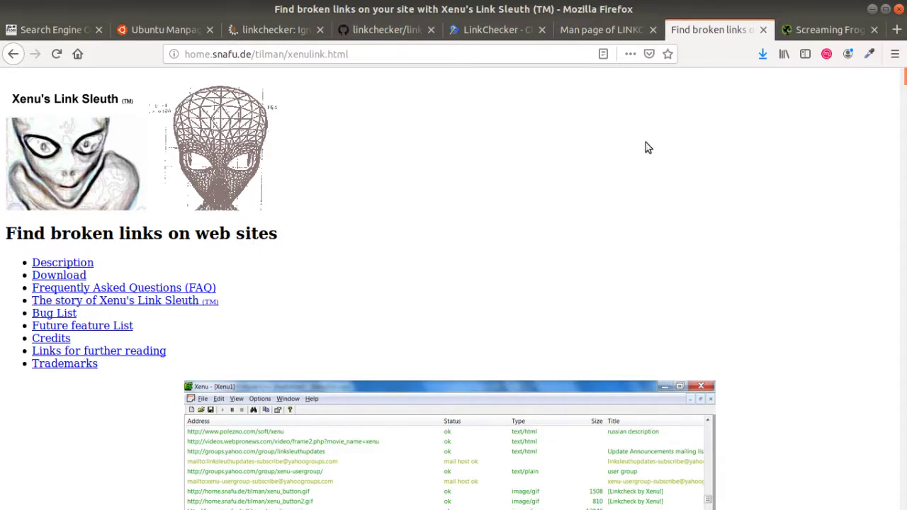
click(804, 32)
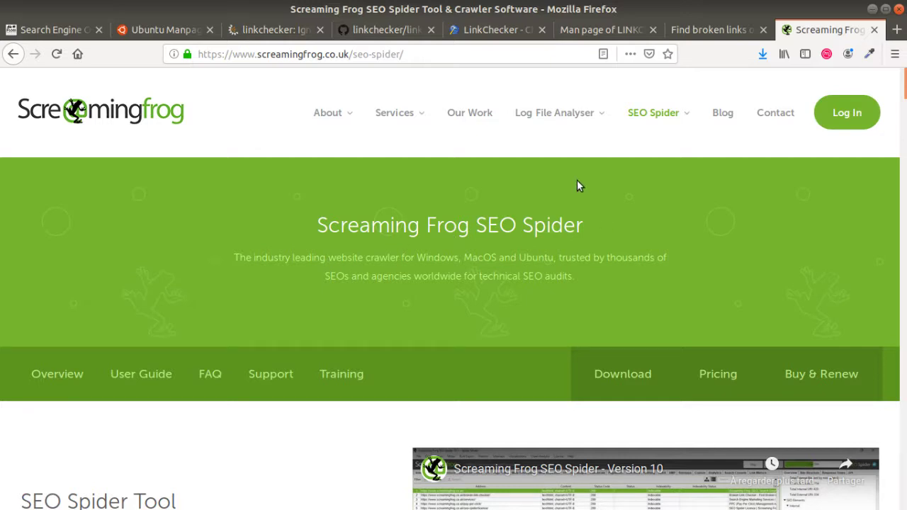
click(467, 30)
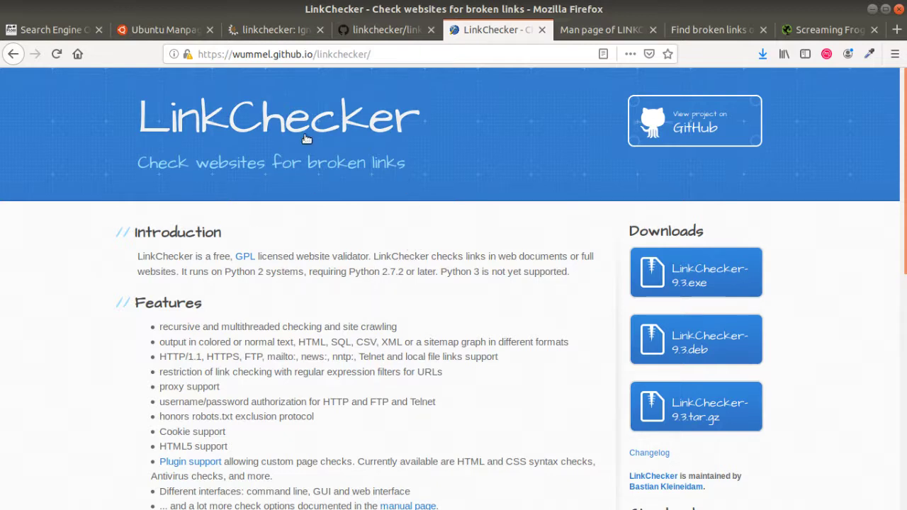
click(695, 35)
click(496, 32)
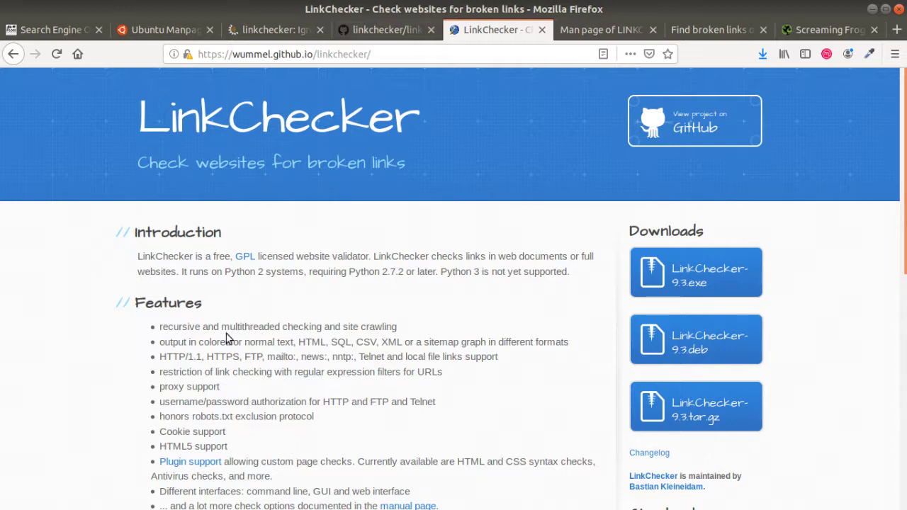
Switch to the Terminal, enter sudo apt install linkchecker without running it, and list the matching package names.
mouse_move(2, 347)
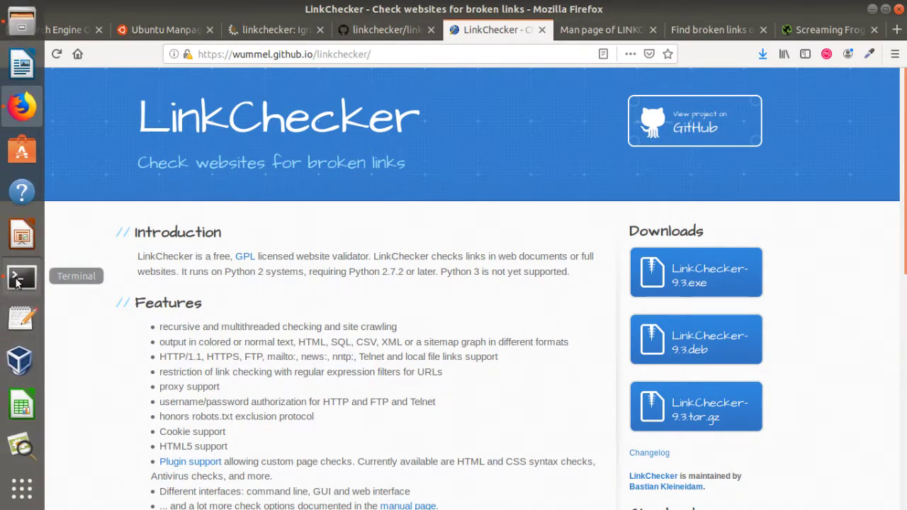
click(18, 282)
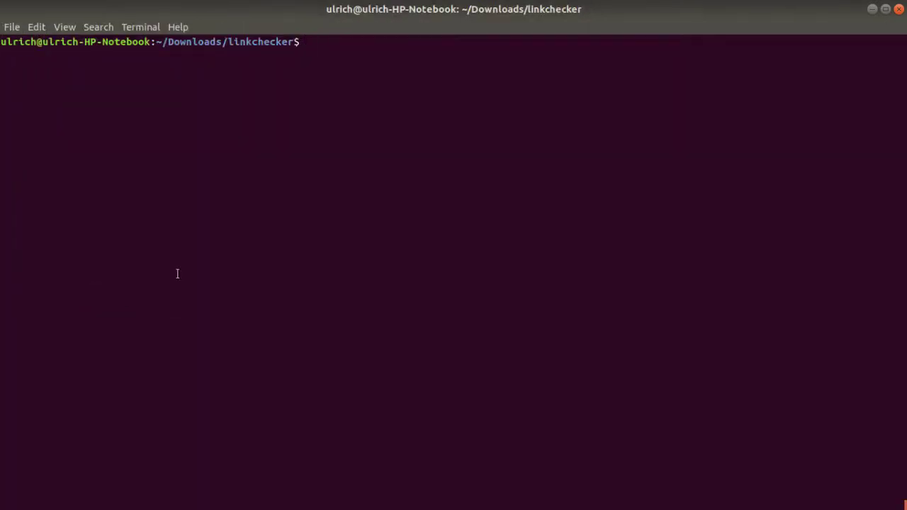
text(sudo apt install )
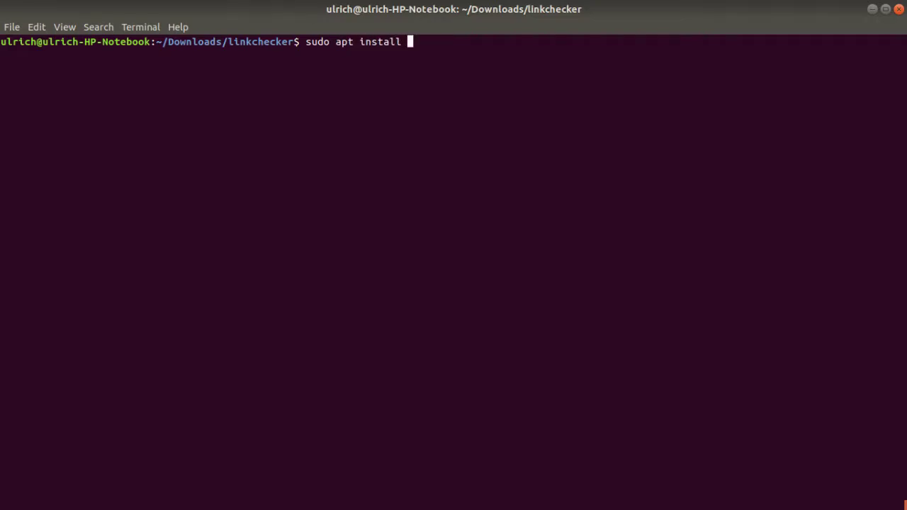
text(linkchecker)
key(Tab)
key(Tab)
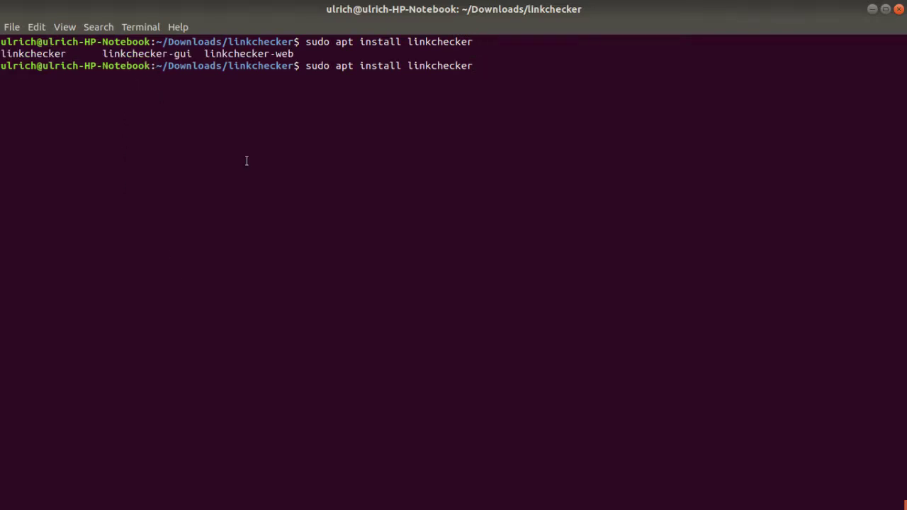
Change the pending install command to linkchecker-gui and run it to launch the graphical version.
key(Left)
key(Left)
key(Left)
key(Left)
key(Left)
key(Left)
key(Left)
key(Left)
key(Left)
key(Left)
key(Left)
key(BackSpace)
key(BackSpace)
key(BackSpace)
key(BackSpace)
key(BackSpace)
key(BackSpace)
key(BackSpace)
key(BackSpace)
key(BackSpace)
key(BackSpace)
key(BackSpace)
key(BackSpace)
key(BackSpace)
key(BackSpace)
key(BackSpace)
key(BackSpace)
key(BackSpace)
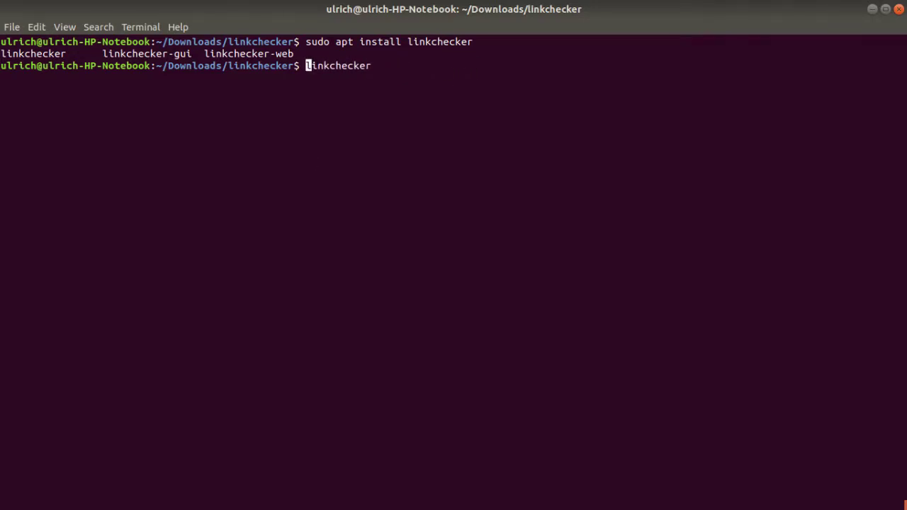
key(End)
text(-gui)
key(Return)
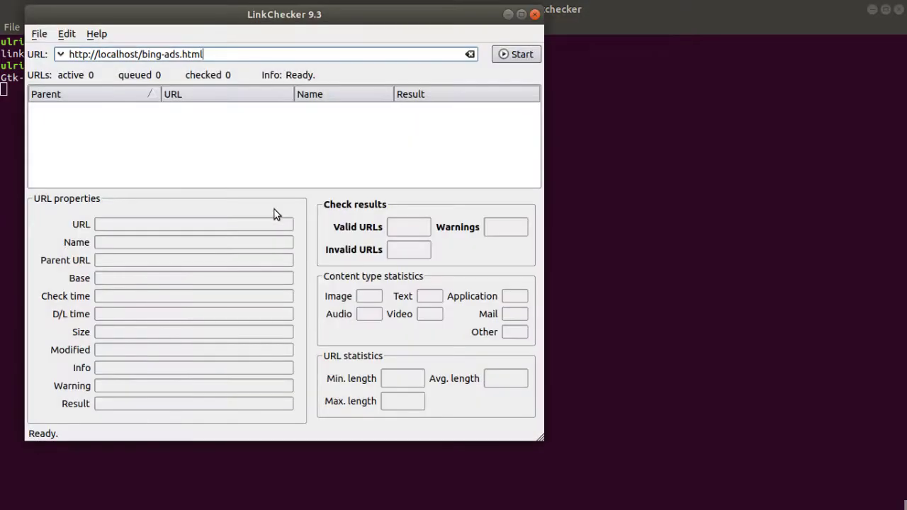
Look at LinkChecker's checking options and its linkcheckerrc configuration file, and close the graphical version.
click(71, 35)
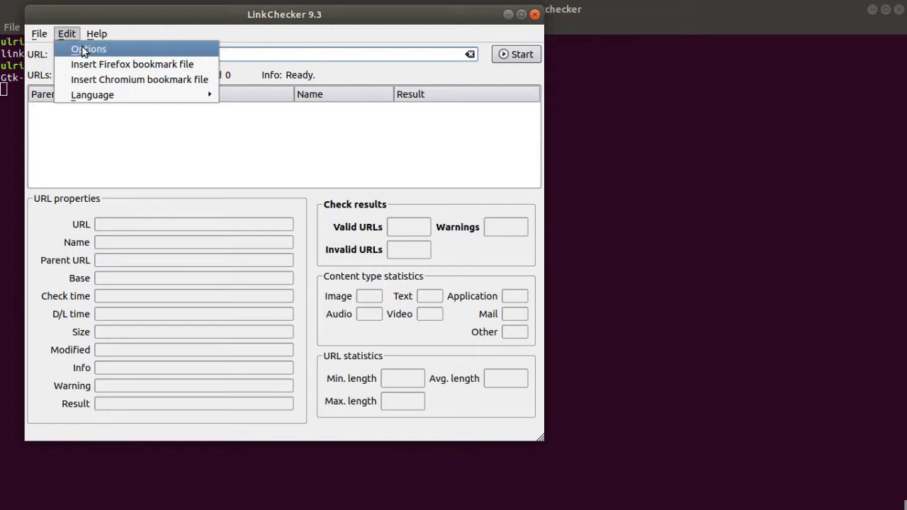
click(83, 49)
click(250, 366)
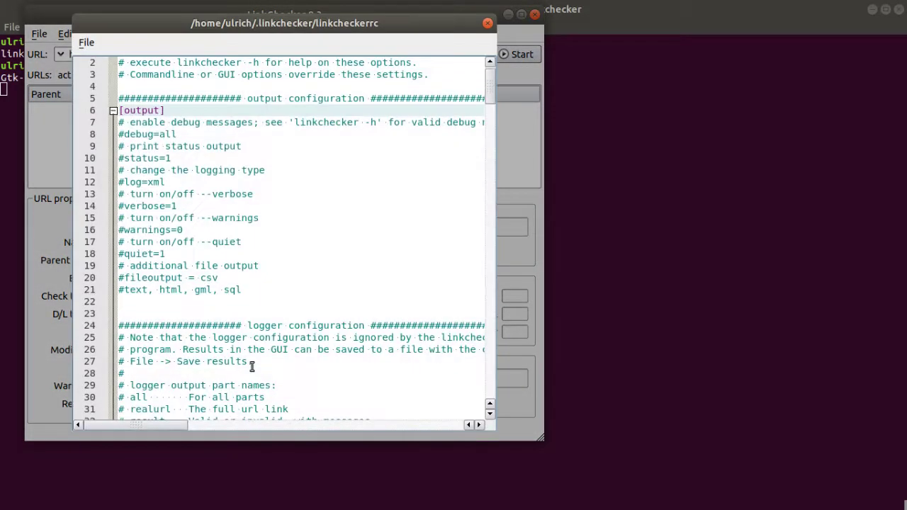
click(487, 23)
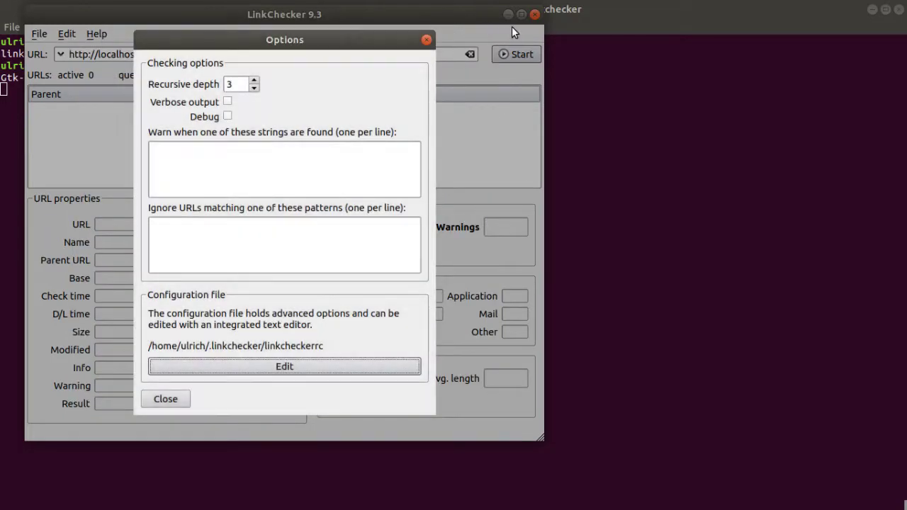
click(427, 40)
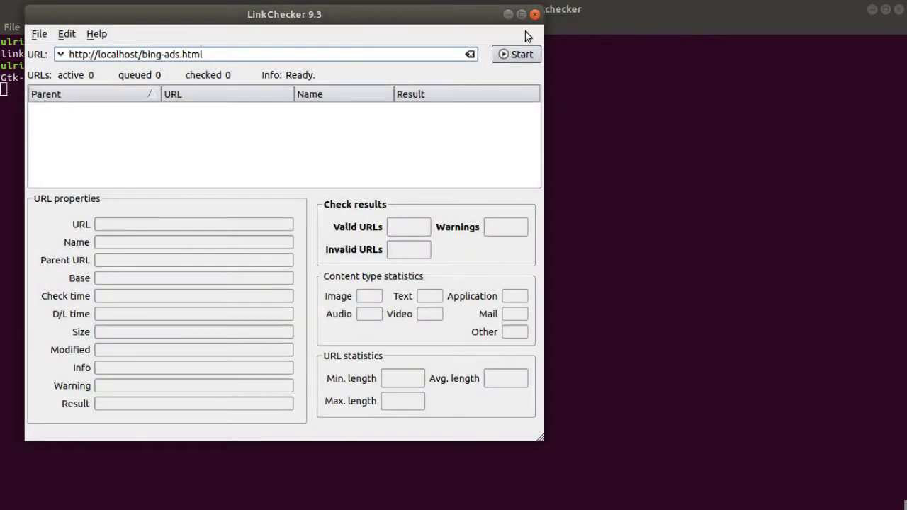
click(535, 15)
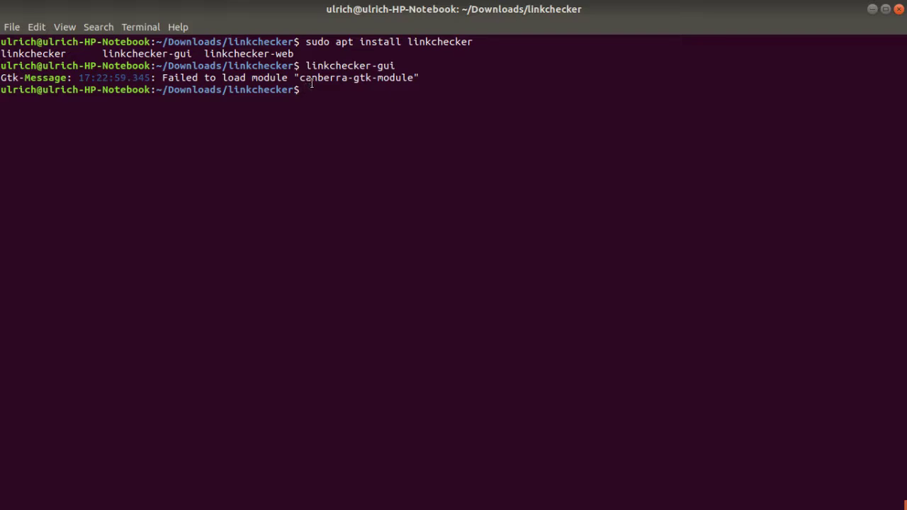
Recall the earlier linkchecker crawl command from the history and review its -r1, --verbose, --ignore-url and --output=csv options.
key(Up)
key(Up)
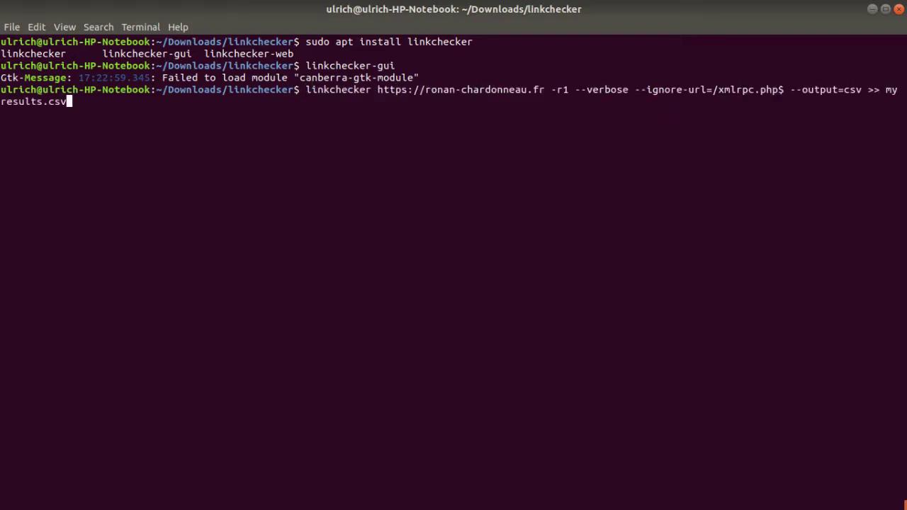
key(Left)
key(Left)
key(Left)
key(Left)
key(Left)
key(Left)
key(Left)
key(Left)
key(Left)
key(Left)
key(Left)
key(Left)
key(Left)
key(Left)
key(Left)
key(Left)
key(Left)
key(Left)
key(Left)
key(Left)
key(Left)
key(Left)
key(Left)
key(Left)
key(Left)
key(Left)
key(Left)
key(Left)
key(Left)
key(Left)
key(Left)
key(Left)
key(Left)
key(Left)
key(Left)
key(Left)
key(Left)
key(Left)
key(Left)
key(Left)
key(Left)
key(Right)
key(Right)
key(Right)
key(Right)
key(Right)
key(Right)
key(Right)
key(Right)
key(Right)
key(Right)
key(Right)
key(Right)
key(Right)
key(Right)
key(Right)
key(Right)
key(Right)
key(Right)
key(Right)
key(Right)
key(Left)
key(Left)
key(Left)
key(Left)
key(Left)
key(Left)
key(Left)
key(Left)
key(Left)
key(Left)
key(Left)
key(Left)
key(Left)
key(Left)
key(Left)
key(Left)
key(Left)
key(Left)
key(Left)
key(Left)
key(Left)
key(Left)
key(Left)
key(Left)
key(Left)
key(Left)
Clear the terminal screen and erase the recalled command so that the prompt is empty.
key(Up)
key(ctrl+l)
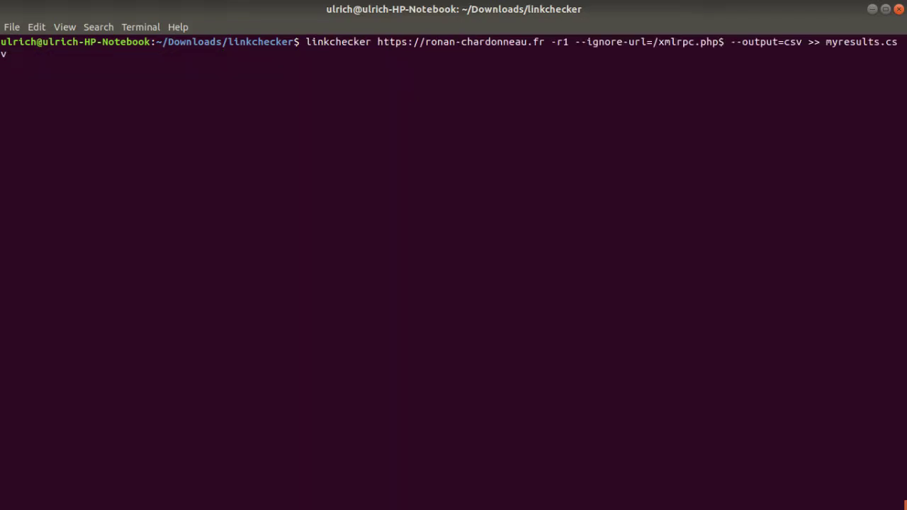
key(Up)
key(Up)
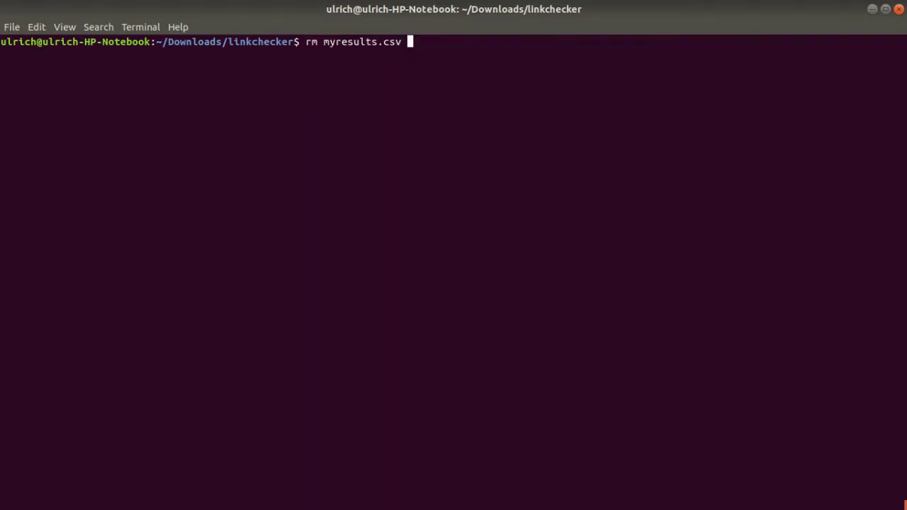
key(BackSpace)
key(BackSpace)
key(BackSpace)
key(BackSpace)
key(BackSpace)
key(BackSpace)
key(BackSpace)
key(BackSpace)
key(BackSpace)
key(BackSpace)
key(BackSpace)
key(BackSpace)
key(BackSpace)
key(BackSpace)
key(BackSpace)
key(BackSpace)
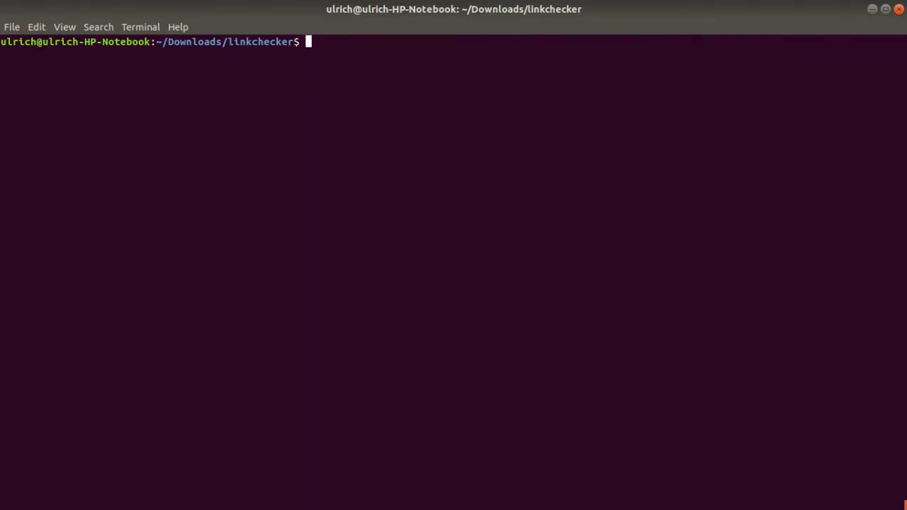
List the files available to check in the current folder and run linkchecker on url-file-list.html.
text(linkchecker)
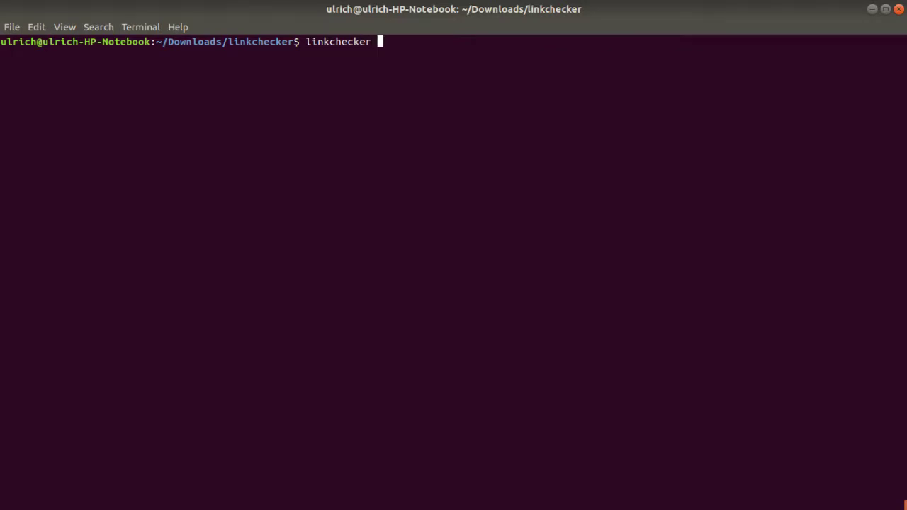
key(Tab)
key(Tab)
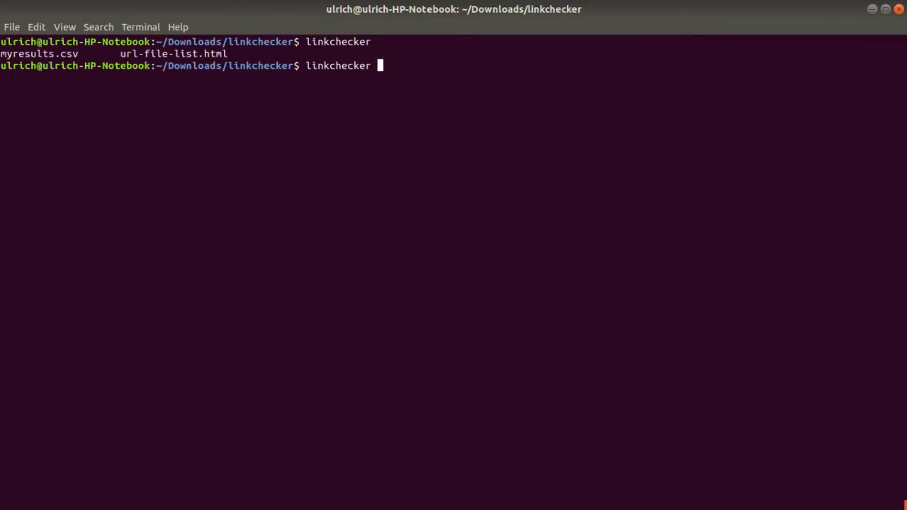
text(url)
key(Tab)
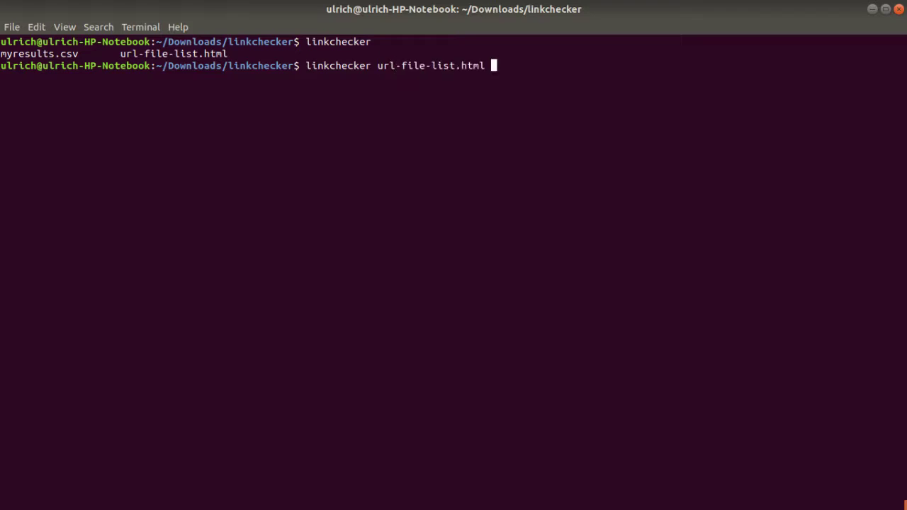
key(Return)
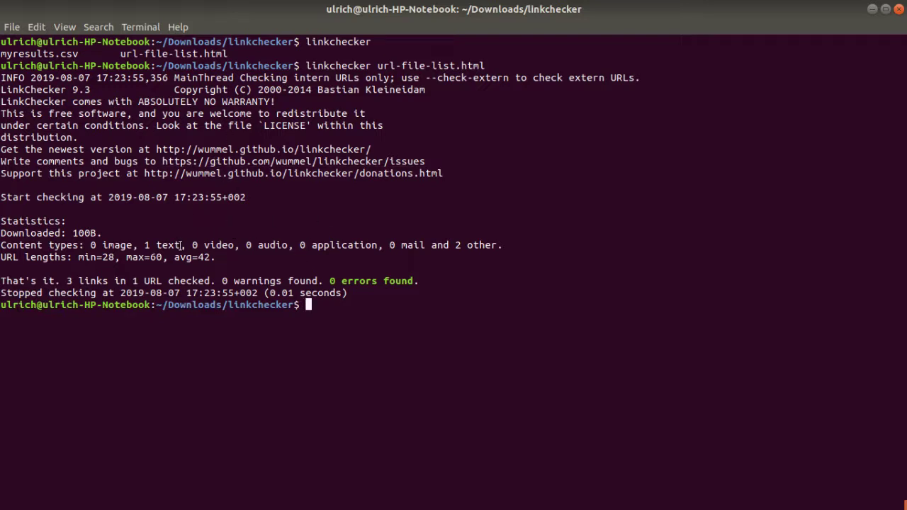
Change the recalled linkchecker command to cat url-file-list.html, run it, and examine the link markup around the first URL.
key(Up)
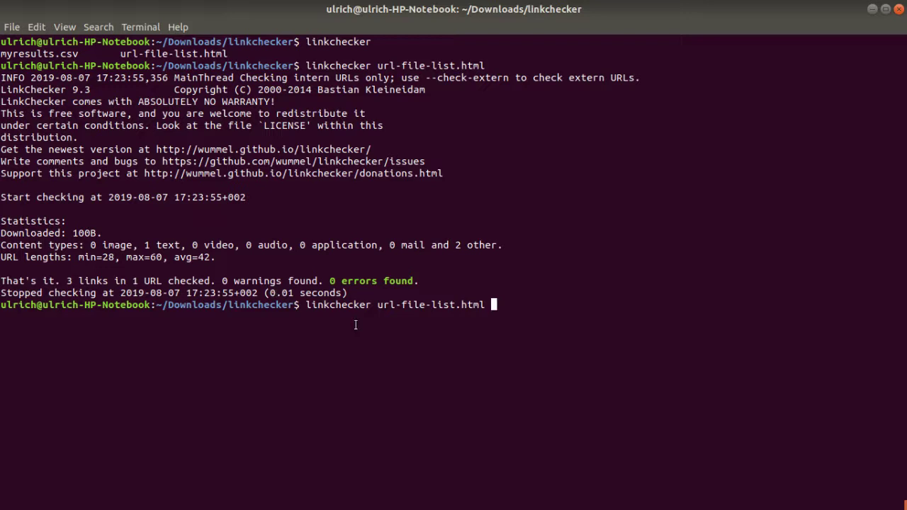
key(Left)
key(Left)
key(Left)
key(Left)
key(Left)
key(Left)
key(Left)
key(Left)
key(Left)
key(Left)
key(Left)
key(Left)
key(Left)
key(Left)
key(Left)
key(Left)
key(Left)
key(Left)
key(Left)
key(BackSpace)
key(BackSpace)
key(BackSpace)
key(BackSpace)
key(BackSpace)
key(BackSpace)
key(BackSpace)
key(BackSpace)
key(BackSpace)
key(BackSpace)
key(BackSpace)
text(cat)
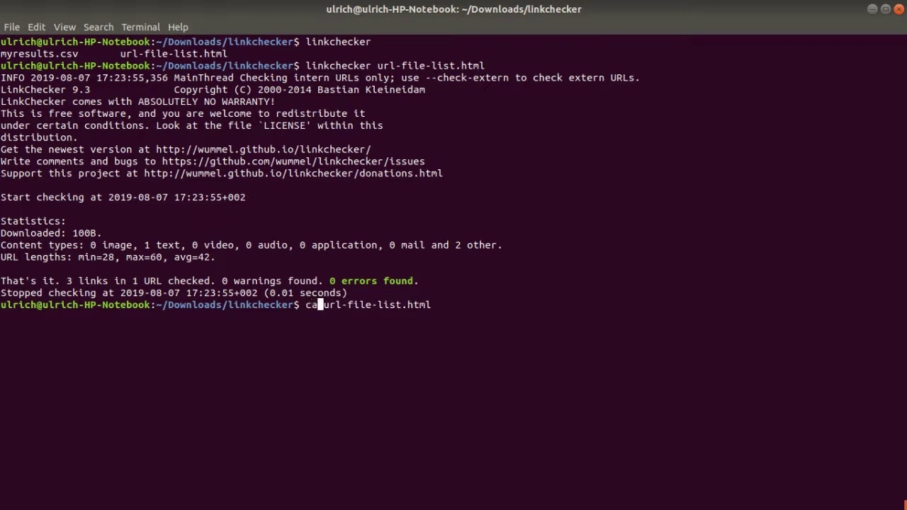
key(Return)
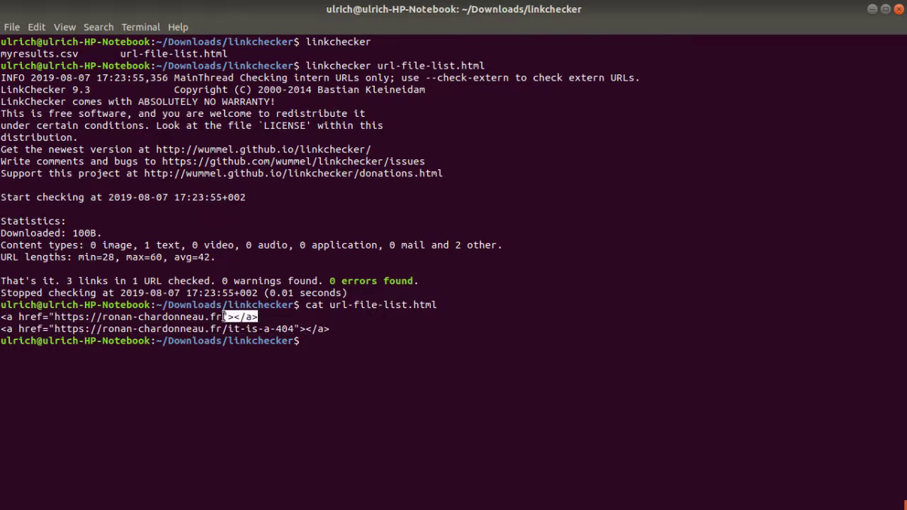
drag(55, 316, 3, 303)
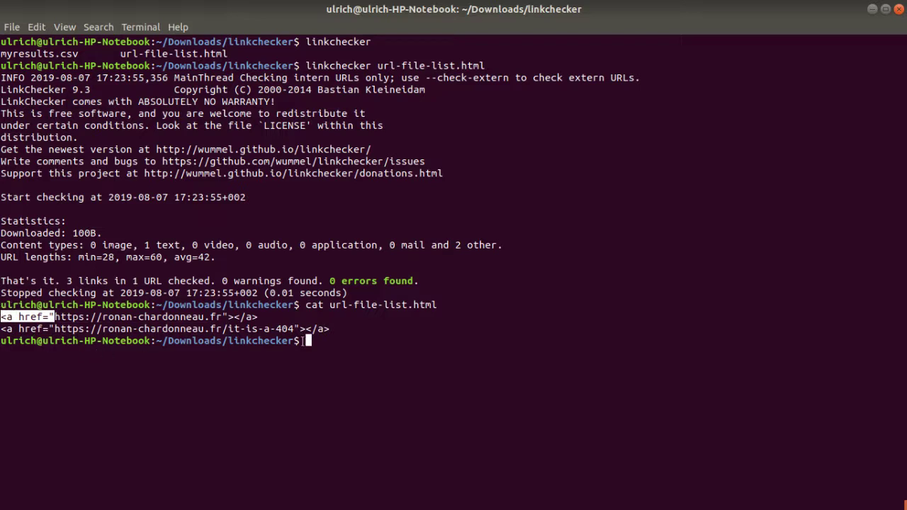
Recall the linkchecker url-file-list.html command, append --check-extern, run it, and highlight the checked file name.
click(325, 342)
key(Up)
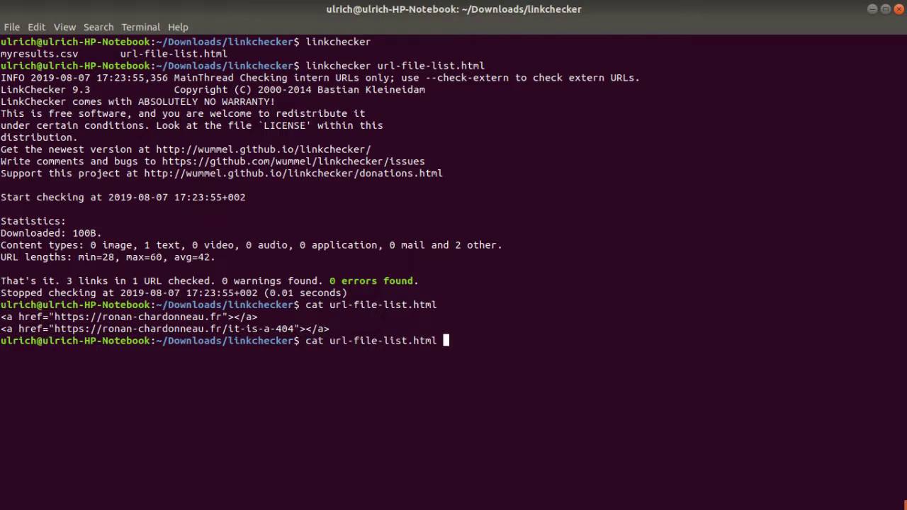
key(Up)
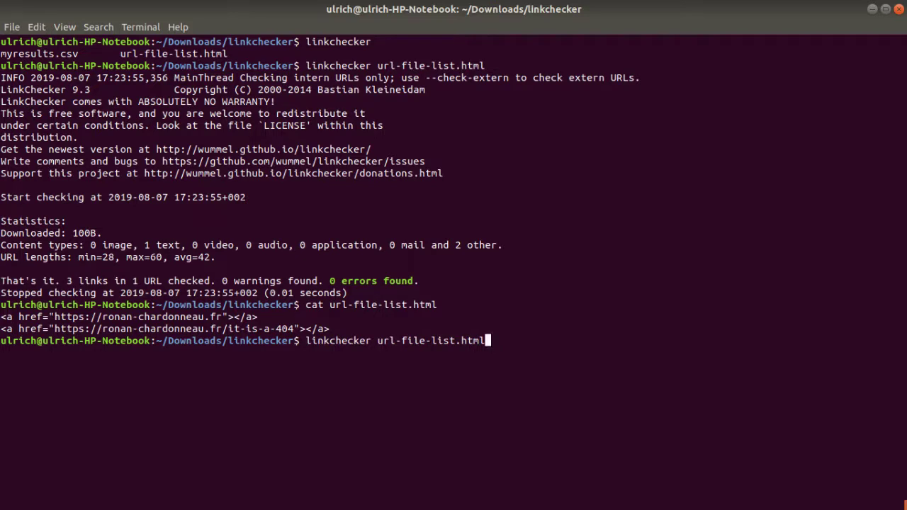
key(Left)
key(Left)
key(Left)
key(Left)
key(Left)
key(Left)
key(Left)
key(Left)
key(Left)
key(Left)
key(Left)
key(Left)
key(Left)
key(Left)
key(Left)
key(Left)
key(Right)
key(Right)
key(Right)
key(Right)
key(Right)
key(Right)
key(Right)
key(Right)
key(Right)
key(Right)
key(Right)
key(Right)
key(Right)
key(Right)
key(Right)
key(Right)
key(Right)
text(--check-extern)
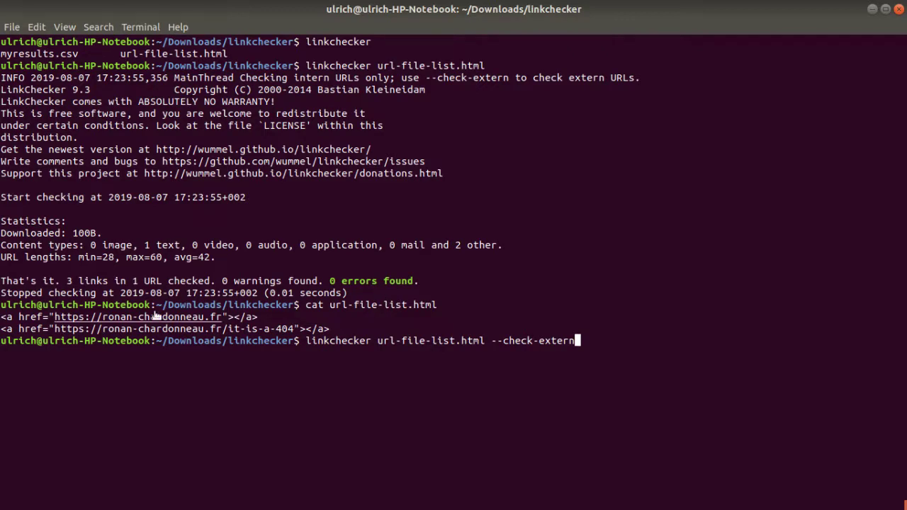
key(Return)
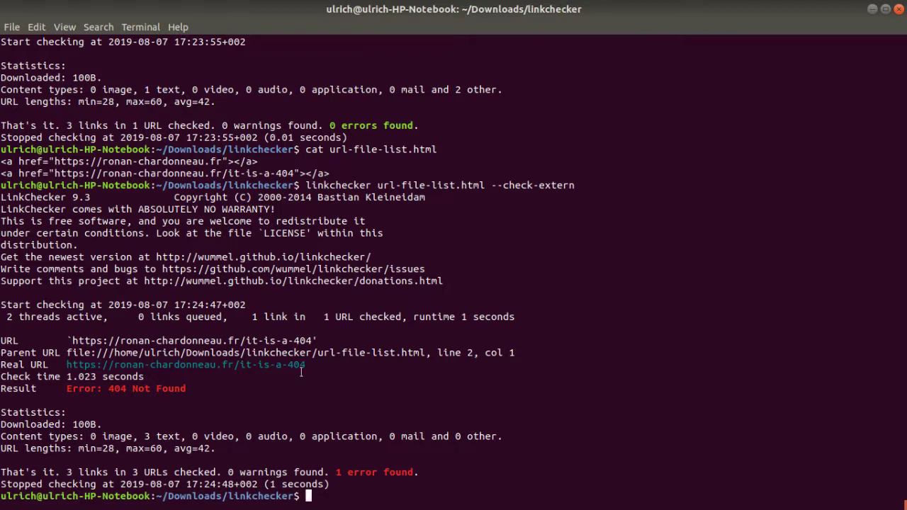
drag(378, 185, 486, 186)
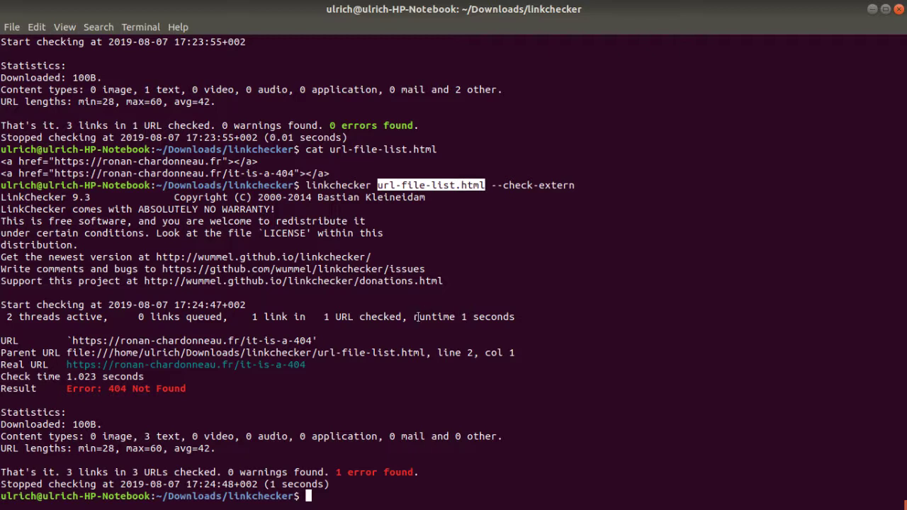
Clear the terminal screen, recall the website crawl command that writes to myresults.csv, and review its -r1 and --verbose options.
key(ctrl+l)
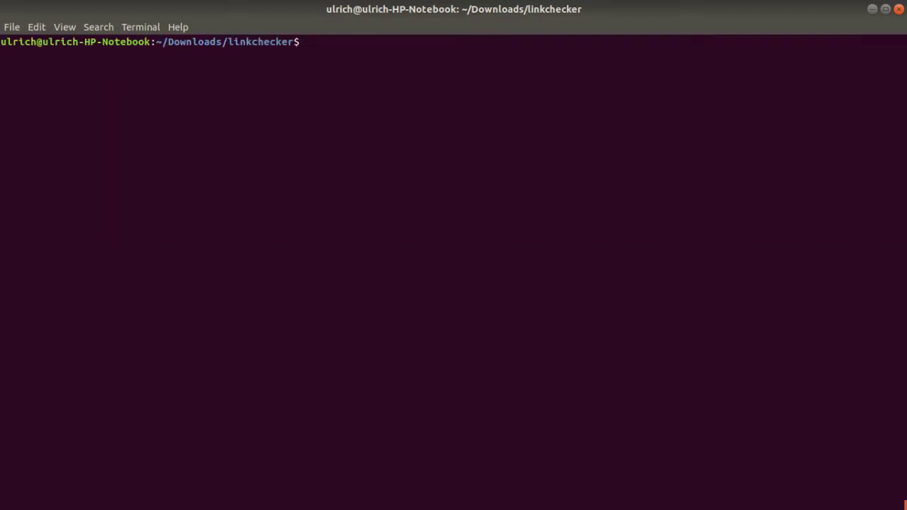
text(cat url-file-list.html)
key(Up)
key(Up)
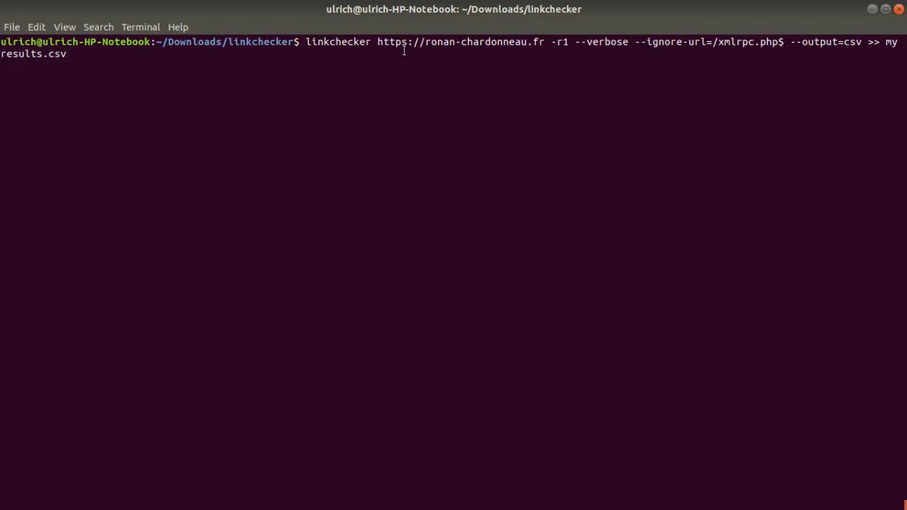
drag(549, 42, 568, 43)
click(577, 44)
drag(575, 43, 630, 43)
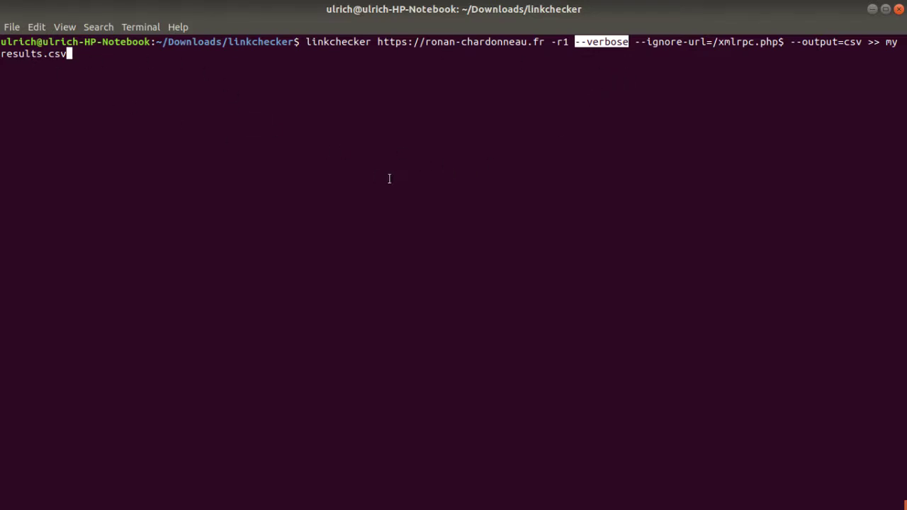
Run the website crawl with its CSV output appended to myresults.csv, and force it to stop before it finishes.
key(Return)
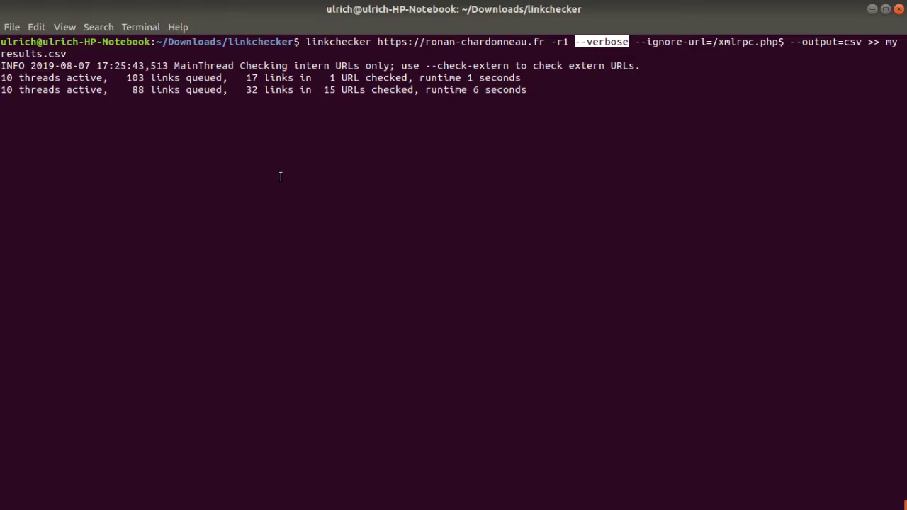
key(ctrl+c)
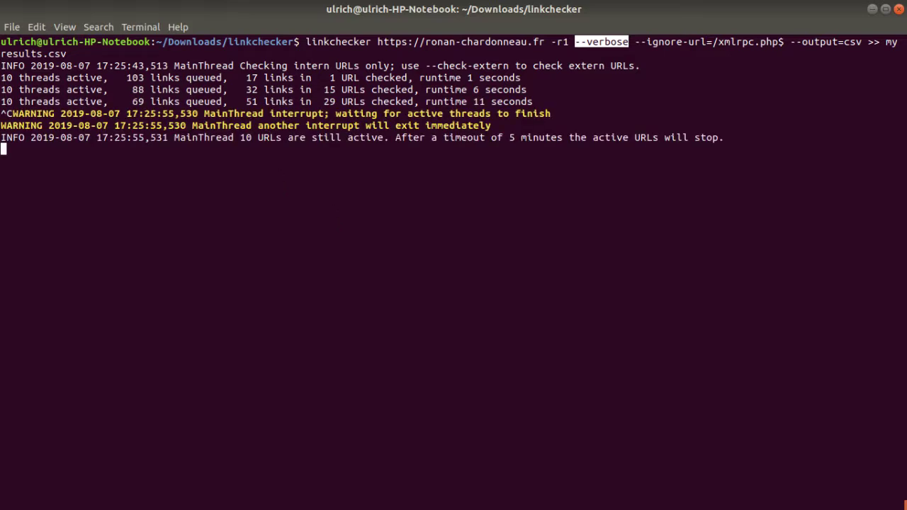
key(ctrl+c)
Switch to the linkchecker folder in the file manager and open myresults.csv in LibreOffice Calc with semicolon as separator.
mouse_move(1, 60)
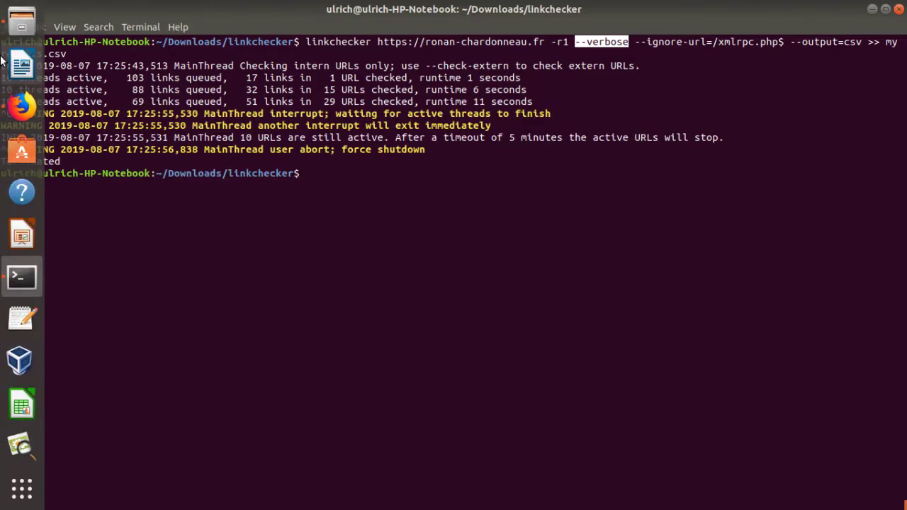
click(21, 23)
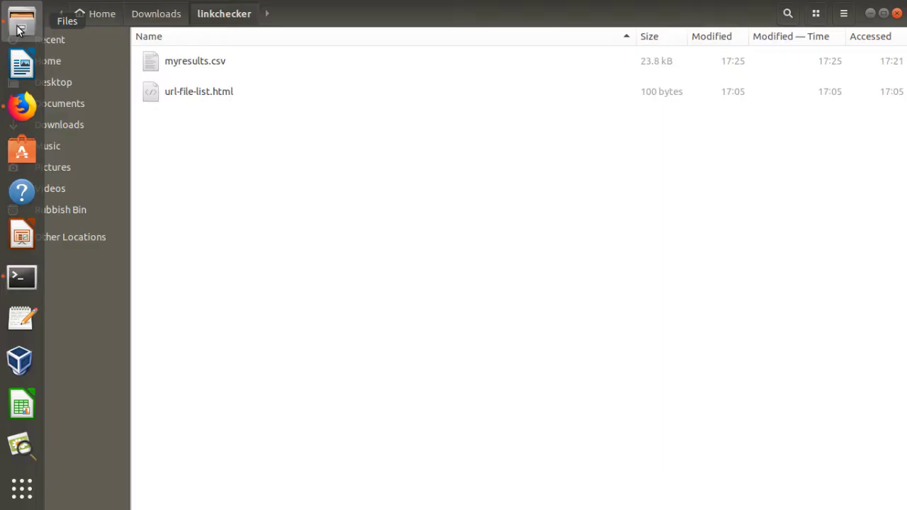
click(211, 75)
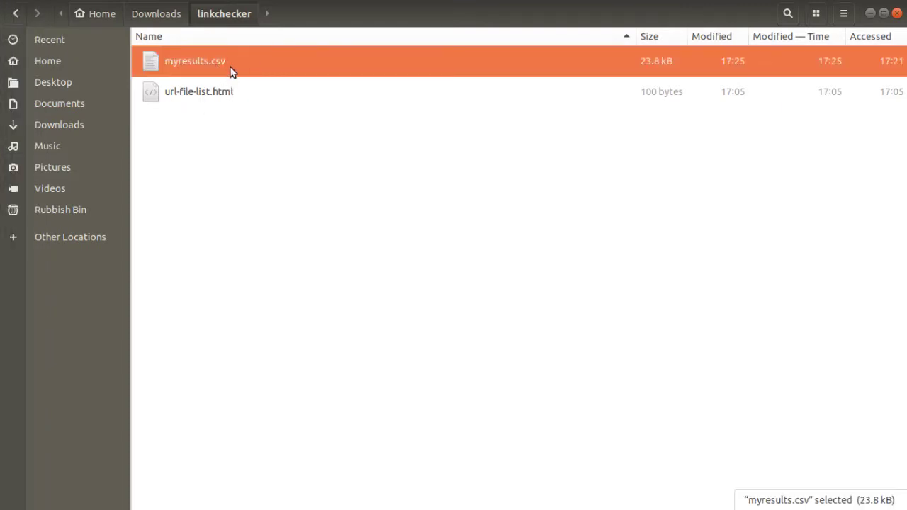
double_click(348, 60)
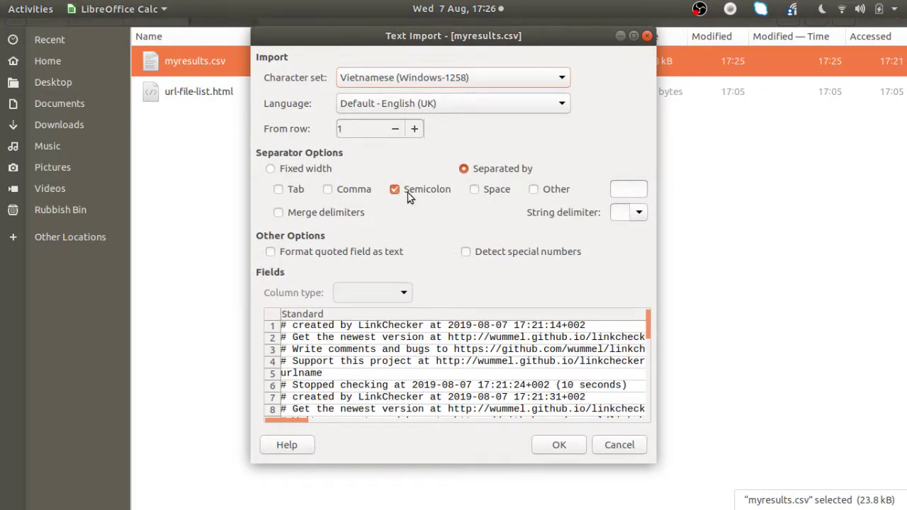
click(558, 445)
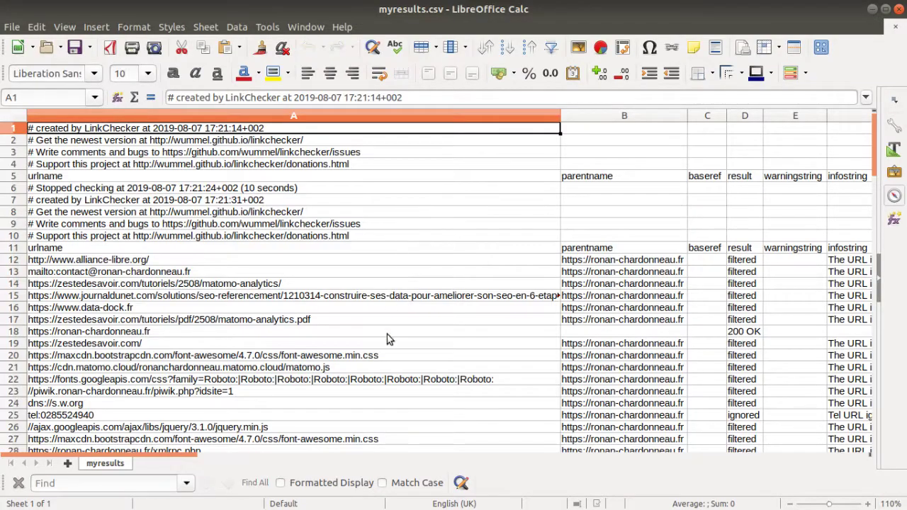
Look down the urlname column of the results sheet to examine the links collected from the website.
click(396, 284)
key(Down)
key(Up)
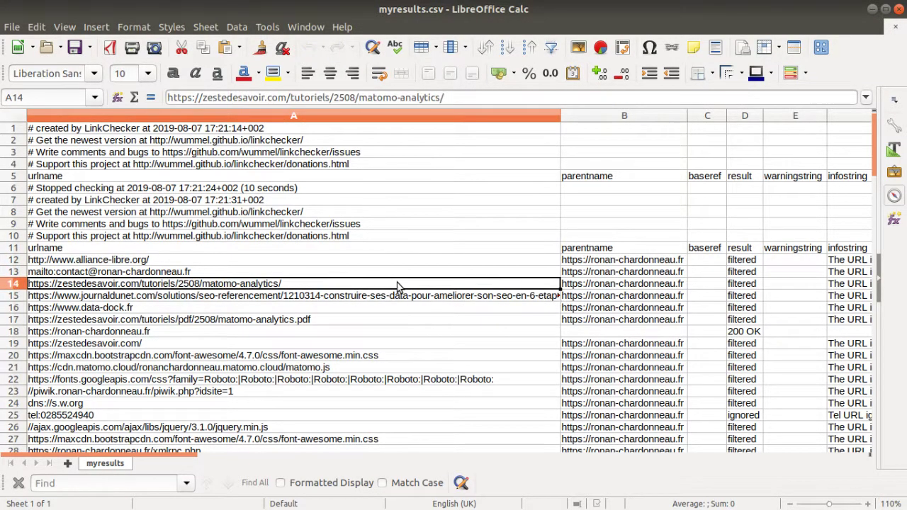
key(Up)
key(Down)
key(Down)
key(Down)
key(Down)
key(Down)
key(Down)
key(Down)
key(Down)
key(Down)
key(Down)
key(Down)
key(Down)
key(Down)
key(Down)
key(Down)
key(Down)
key(Down)
key(Down)
key(Down)
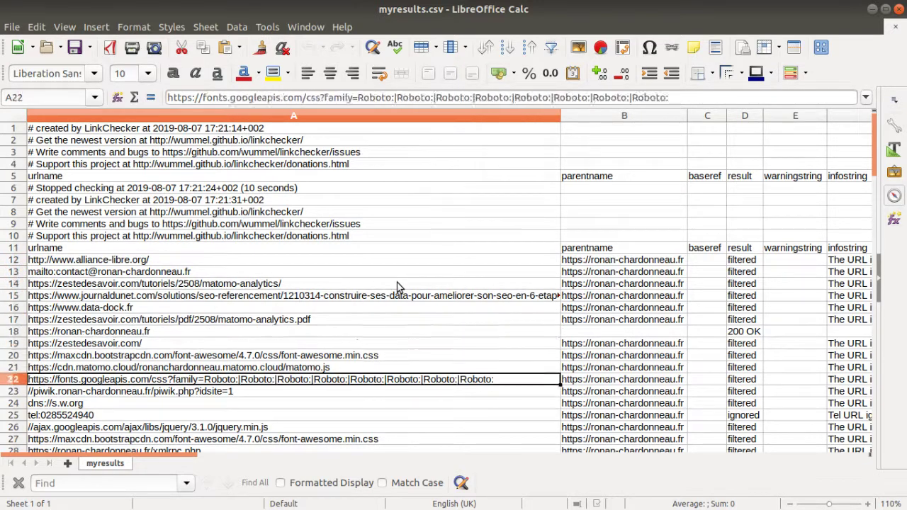
key(Down)
key(Down)
key(Down)
key(Down)
key(Down)
key(Down)
key(Down)
key(Down)
key(Down)
key(Down)
Examine the result column of the sheet for the status reported for each link, back up to its header.
key(Right)
key(Right)
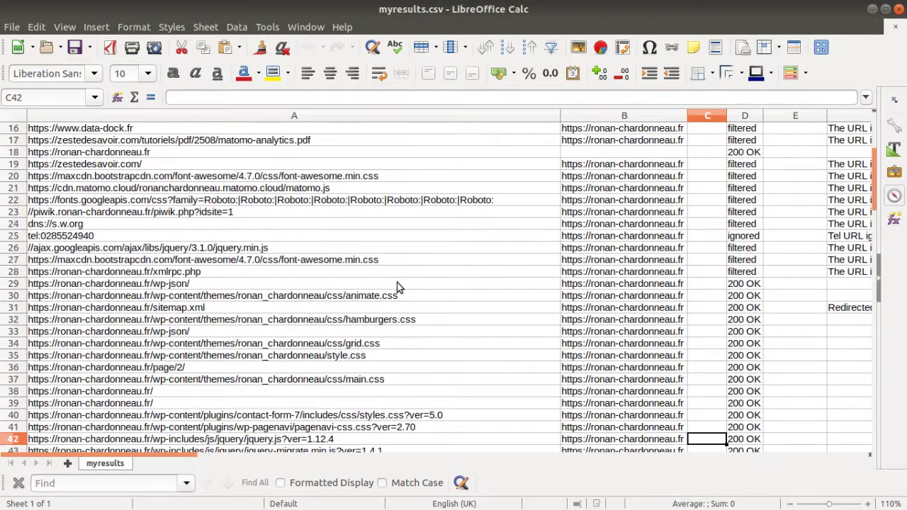
key(Down)
key(Down)
key(Down)
key(Down)
key(Down)
key(Down)
key(Down)
key(Down)
key(Right)
key(Up)
key(Up)
key(Up)
key(Up)
key(Up)
key(Up)
key(Up)
key(Up)
key(Up)
key(Up)
key(Up)
key(Up)
key(Up)
key(Up)
key(Up)
key(Up)
key(Up)
key(Up)
key(Up)
key(Up)
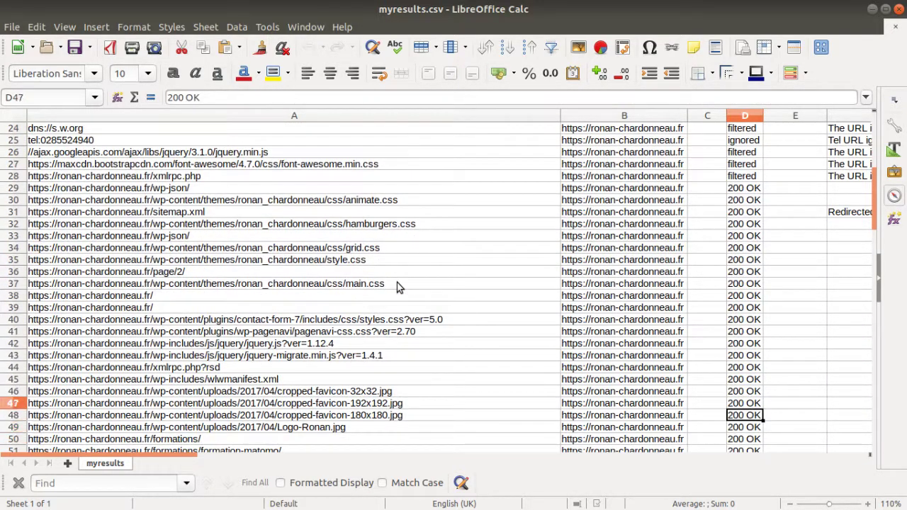
key(Up)
key(Up)
key(Up)
key(Up)
key(Up)
key(Up)
key(Up)
key(Down)
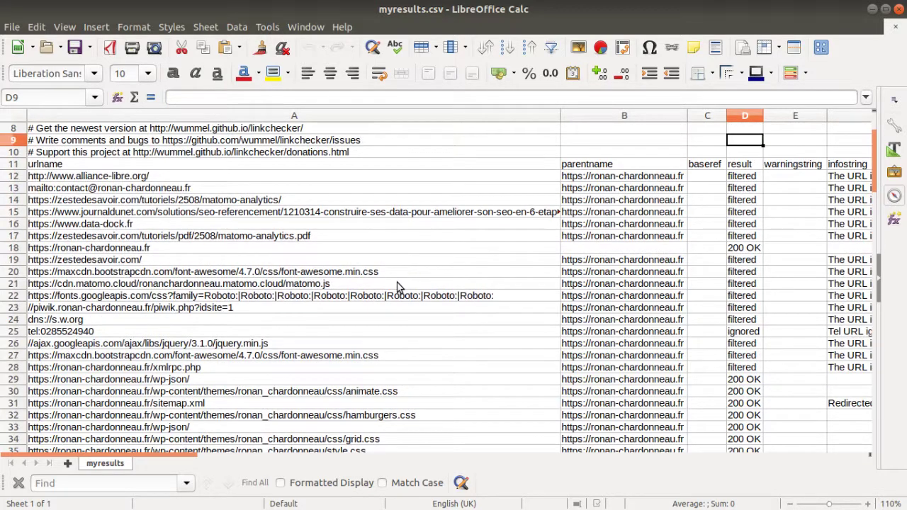
key(Down)
key(Down)
key(Down)
key(Down)
Examine the remaining result columns from warningstring across to name, return to the urlname column, and close the spreadsheet.
key(Right)
key(Right)
key(Right)
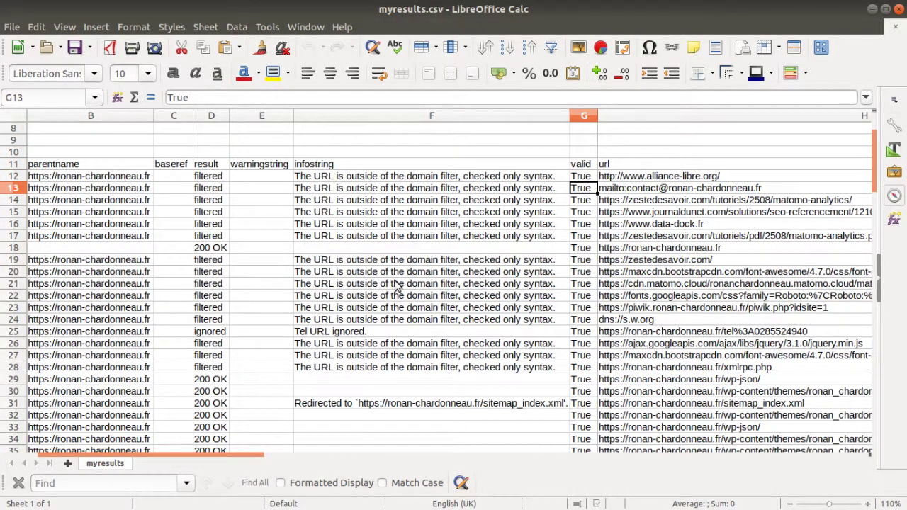
key(Right)
key(Right)
key(Right)
key(Right)
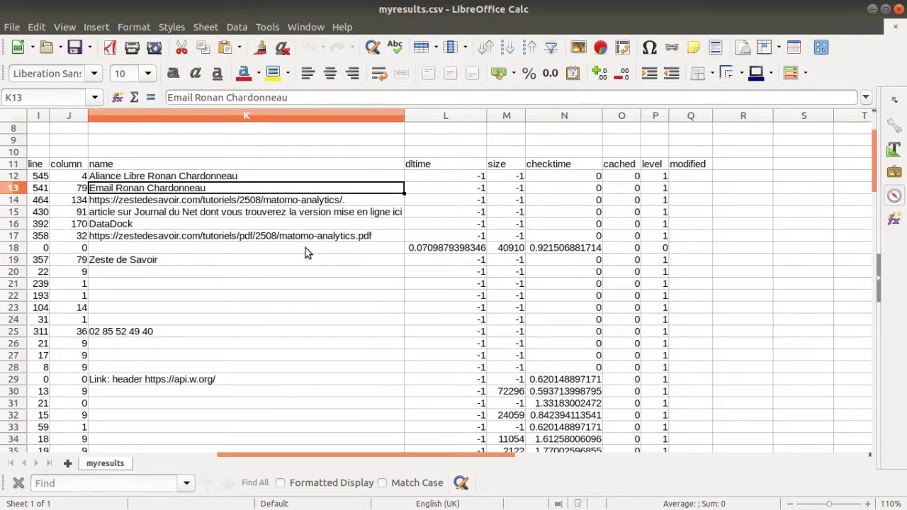
key(Left)
key(Home)
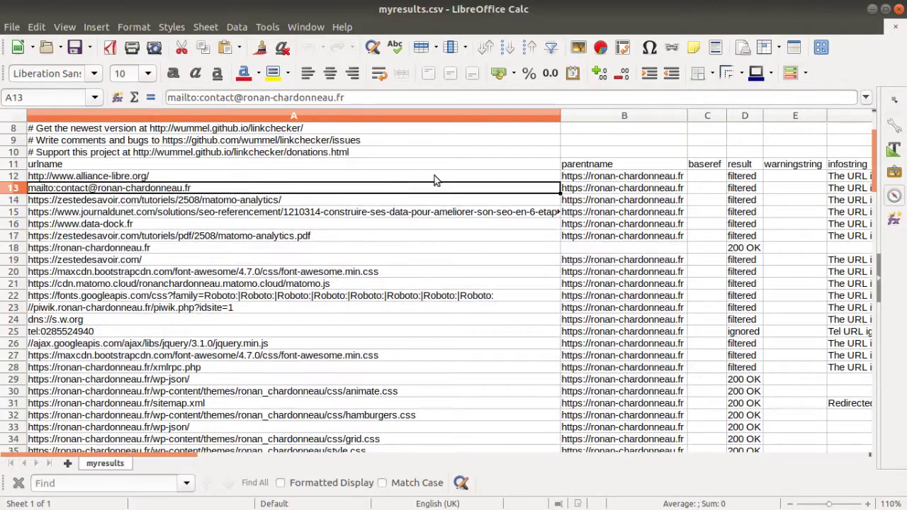
click(898, 9)
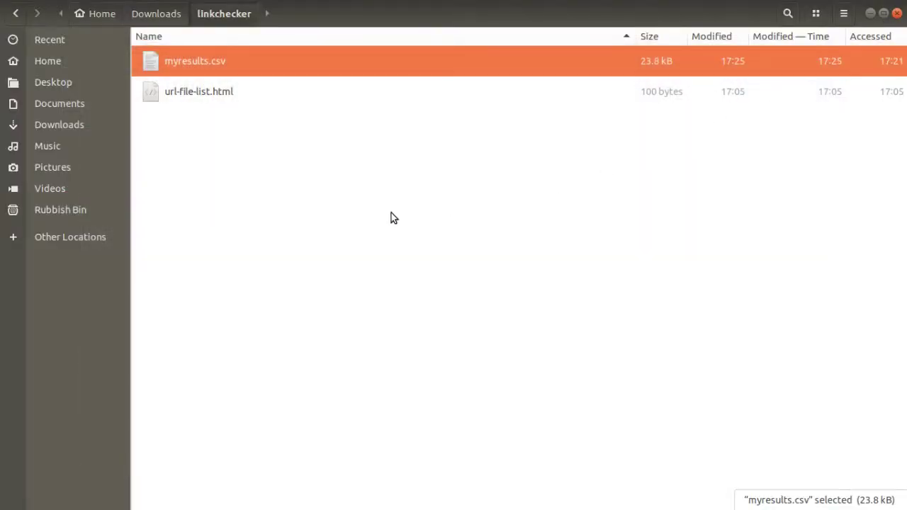
Switch back to the terminal, recall the last linkchecker crawl command, and review its options from -r1 onward.
click(9, 277)
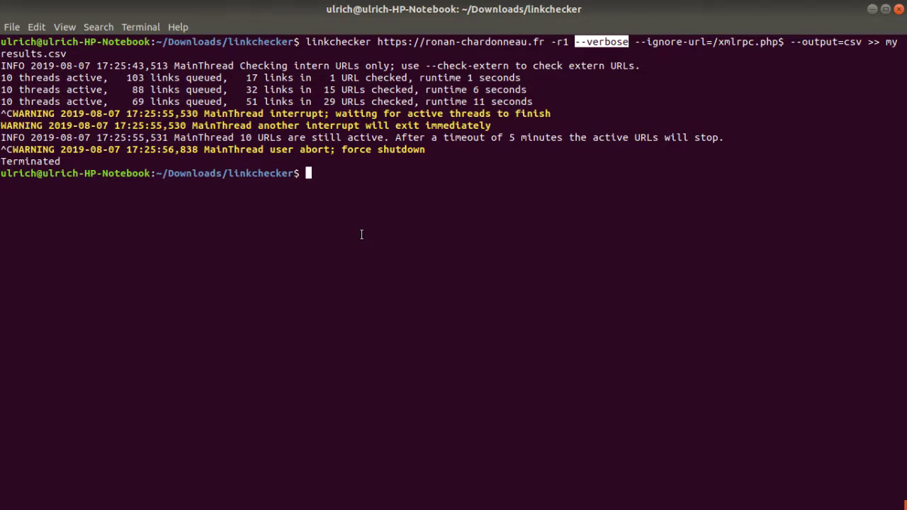
key(Up)
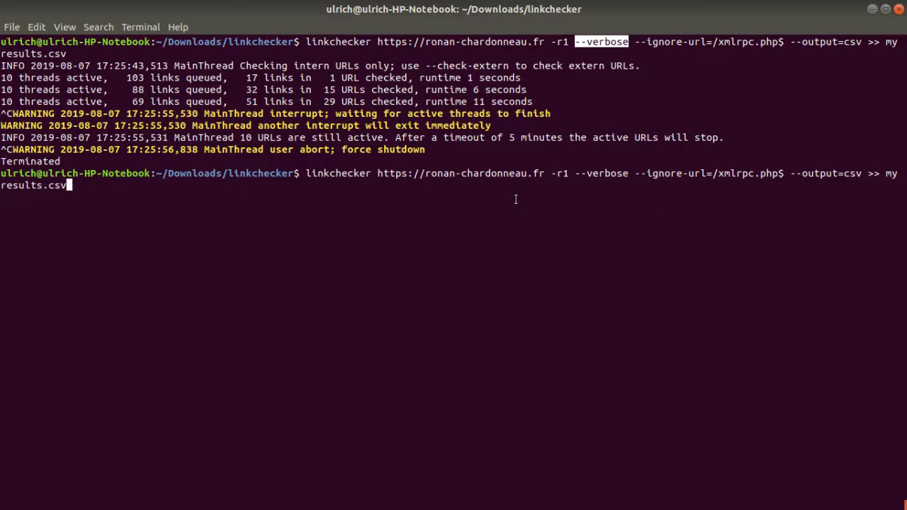
click(307, 174)
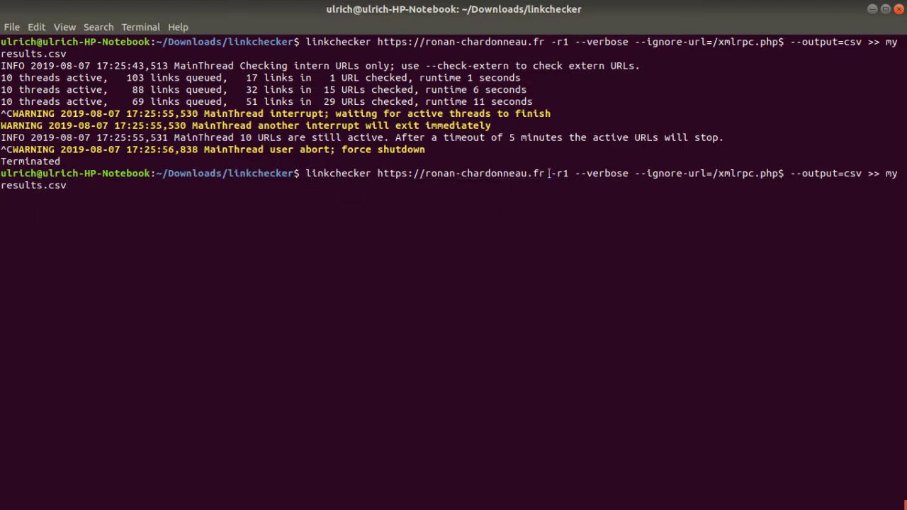
drag(551, 174, 608, 185)
click(460, 206)
Go back through the command history to the plain linkchecker command for the website, without any options.
key(Up)
key(Up)
key(Up)
key(Up)
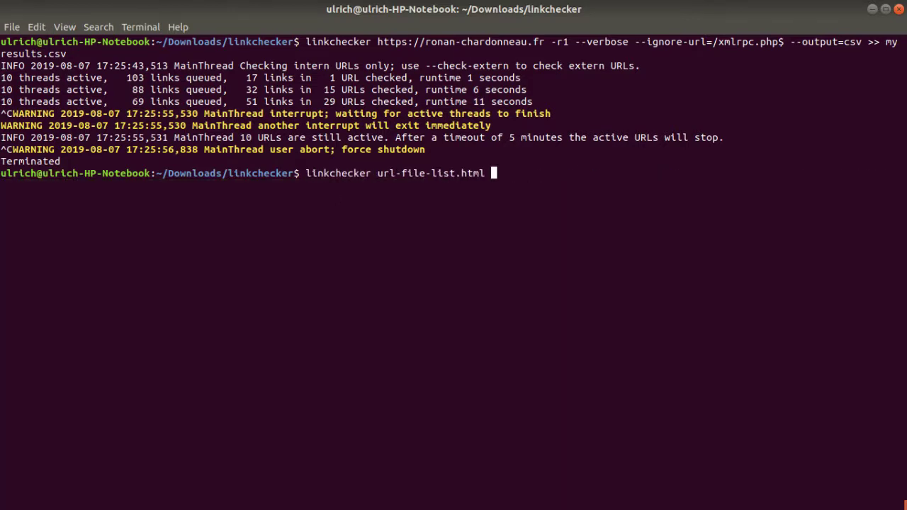
key(Up)
key(Up)
key(Up)
key(Up)
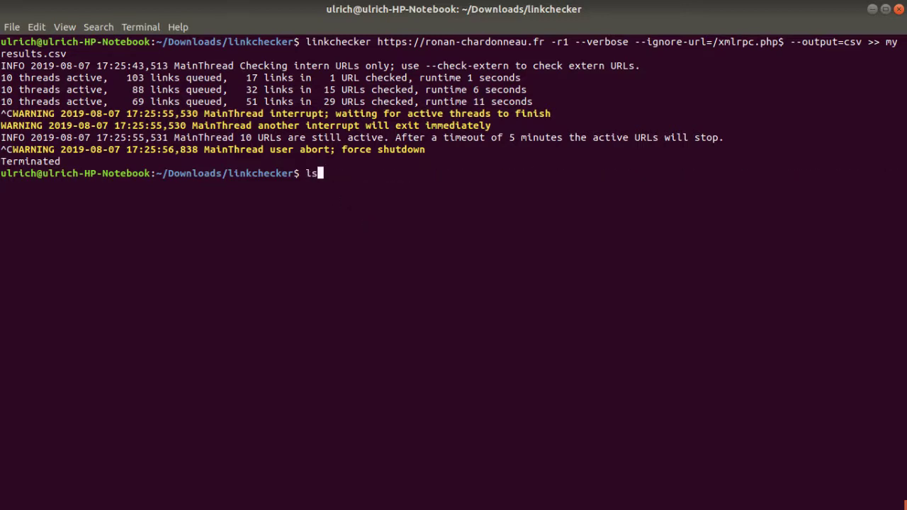
key(Up)
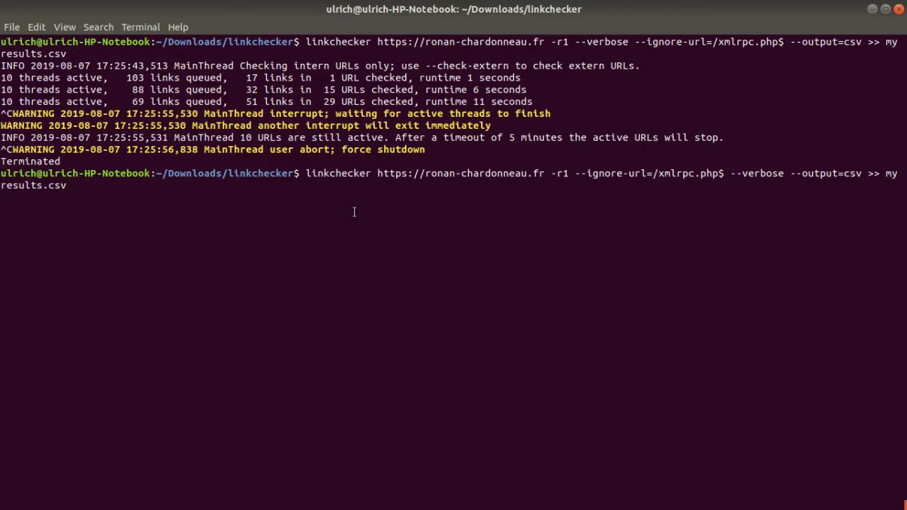
key(Up)
key(Up)
key(Up)
key(Up)
key(Up)
key(Up)
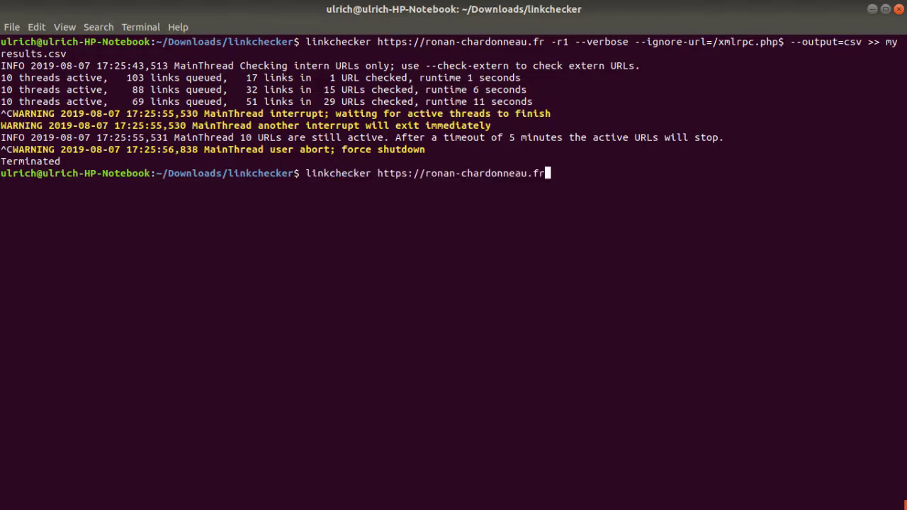
Recall the earlier sudo nano command for the linkcheckerrc file in the home .linkchecker folder and run it.
key(Up)
key(Up)
key(Up)
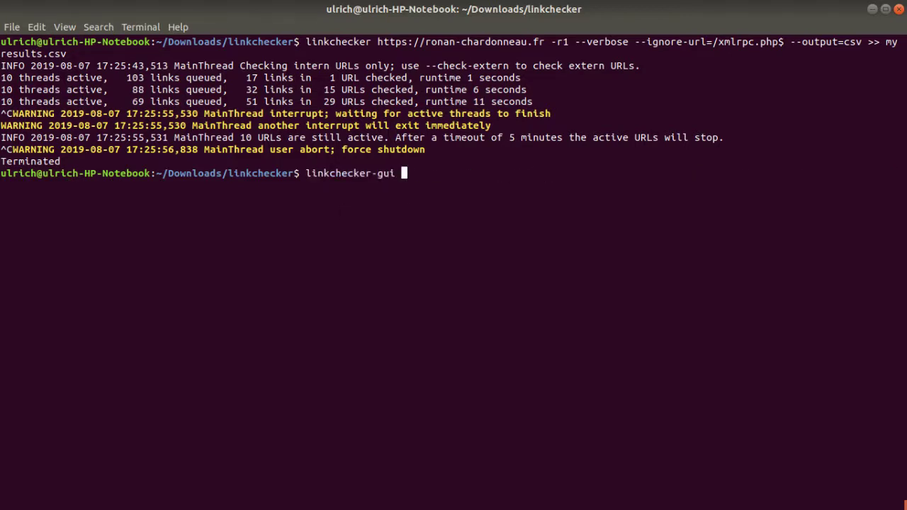
key(Up)
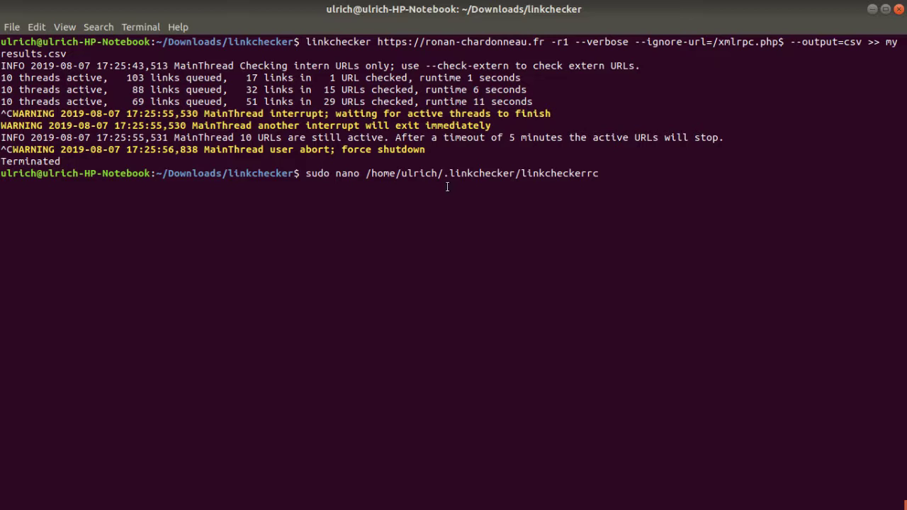
key(Return)
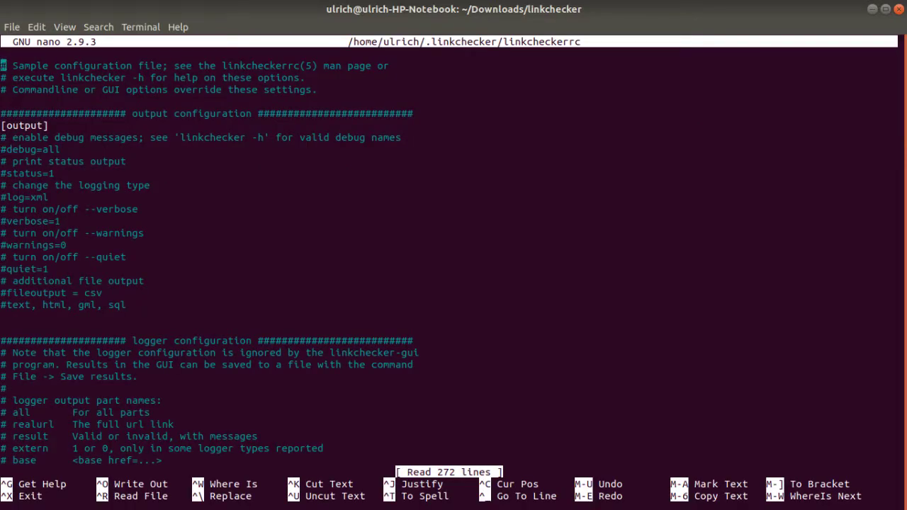
Examine the opening comments and the [output] section of the configuration file, including the debug, status and log options.
key(Down)
key(Down)
key(Down)
key(Down)
key(Down)
key(Down)
key(Down)
key(Down)
key(Down)
key(Down)
key(Down)
key(Up)
key(Up)
key(Up)
key(Up)
key(Up)
key(Right)
key(Left)
Uncomment the verbose=1 line in the [output] section to enable verbose output.
key(Down)
key(Down)
key(Down)
key(Down)
key(Down)
key(Down)
key(Down)
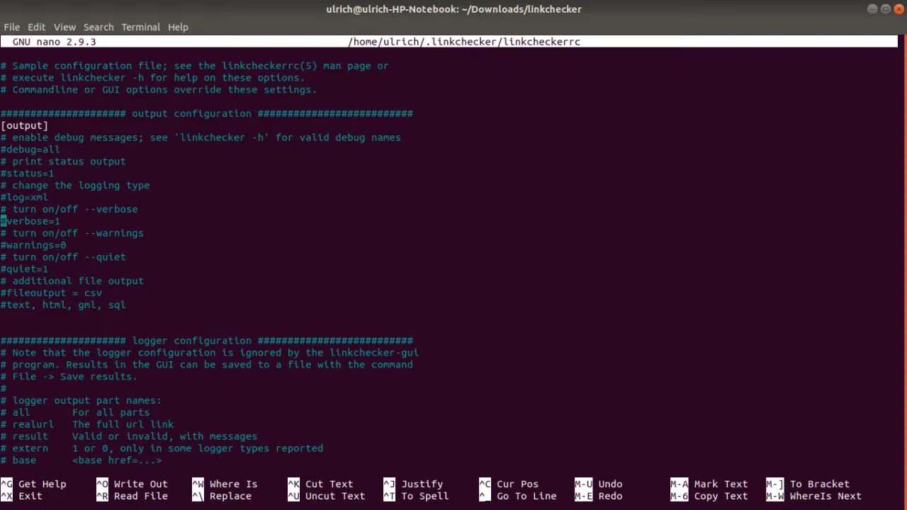
key(Delete)
Uncomment the fileoutput = csv line under the additional file output comment.
key(Down)
key(Down)
key(Down)
key(Down)
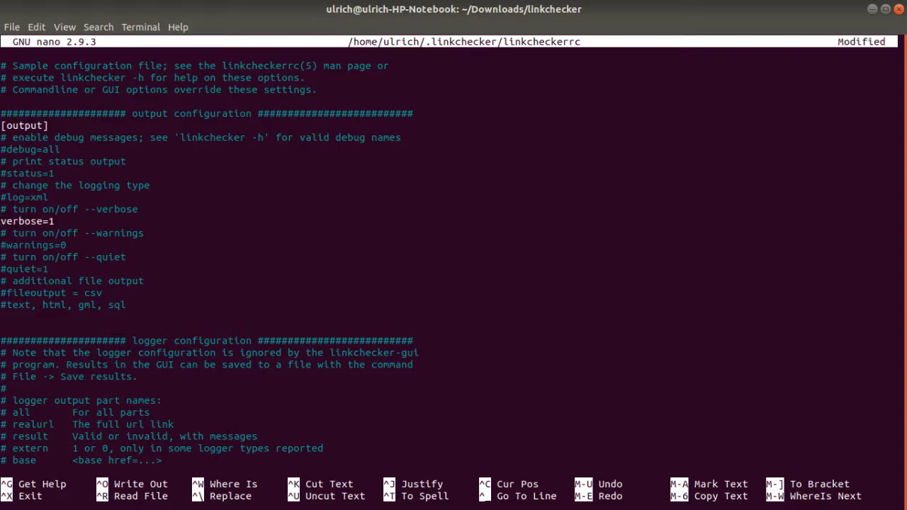
key(Down)
key(Down)
key(Down)
key(Down)
key(Down)
key(Down)
key(Down)
key(Down)
key(Down)
key(Down)
key(Up)
key(Up)
key(Up)
key(Up)
key(Up)
key(Up)
key(Up)
key(Up)
key(Delete)
Examine the logger configuration section, reading its notes and the list of logger output part names.
key(Down)
key(Down)
key(Down)
key(Down)
key(Down)
key(Down)
key(Down)
key(Down)
key(Down)
key(Down)
key(Down)
key(Down)
key(Down)
key(Down)
key(Down)
key(Down)
key(Down)
key(Down)
key(Down)
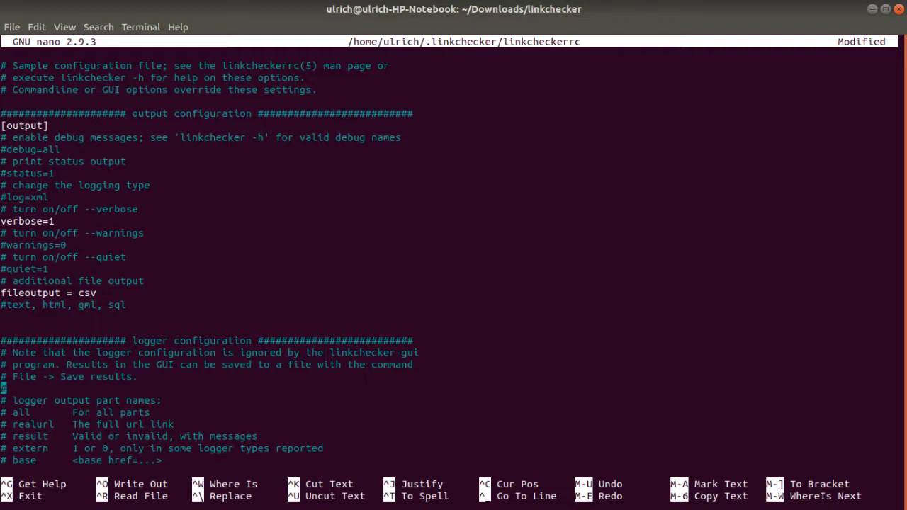
key(Up)
key(Up)
key(Up)
key(Up)
key(Up)
key(Up)
key(Up)
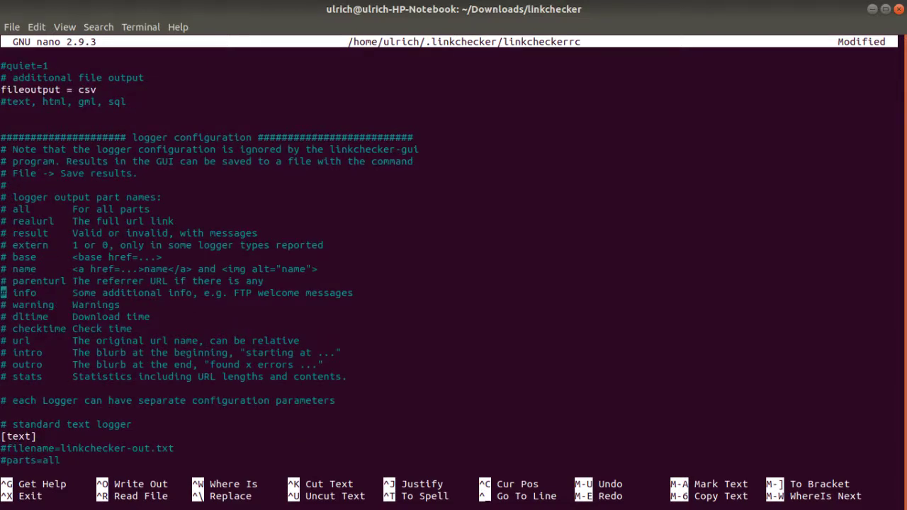
Examine the remaining output part names and the standard text logger section with its filename, parts and color options.
key(Down)
key(Down)
key(Up)
key(Up)
key(Down)
key(Down)
key(Down)
key(Down)
key(Down)
key(Down)
key(Down)
key(Down)
key(Down)
key(Down)
key(Down)
key(Down)
key(Down)
key(Down)
key(Down)
key(Down)
key(Down)
key(Down)
key(Down)
key(Down)
key(Down)
key(Down)
key(Down)
key(Down)
key(Down)
key(Down)
key(Down)
key(Down)
key(Down)
key(Down)
key(Down)
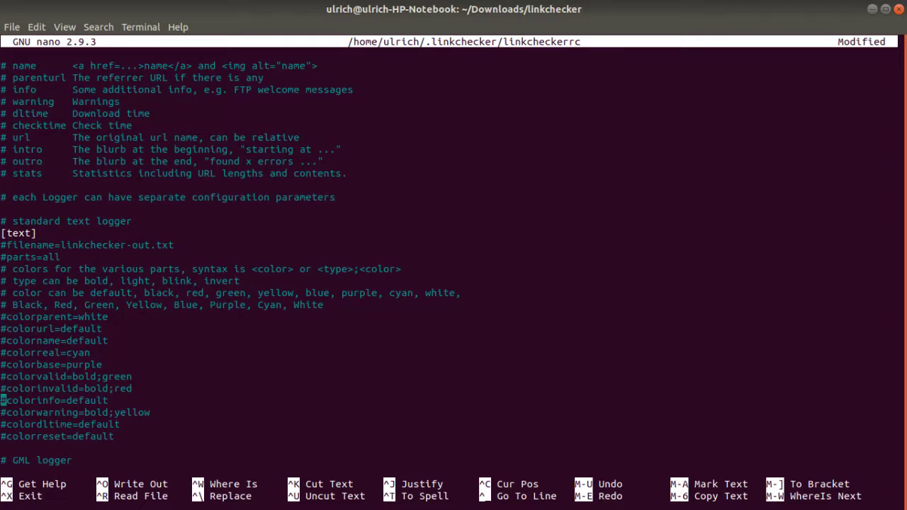
Examine the remaining color options of the text logger and the GML logger section with its encoding notes.
key(Down)
key(Down)
key(Down)
key(Down)
key(Down)
key(Down)
key(Down)
key(Down)
key(Down)
key(Down)
key(Up)
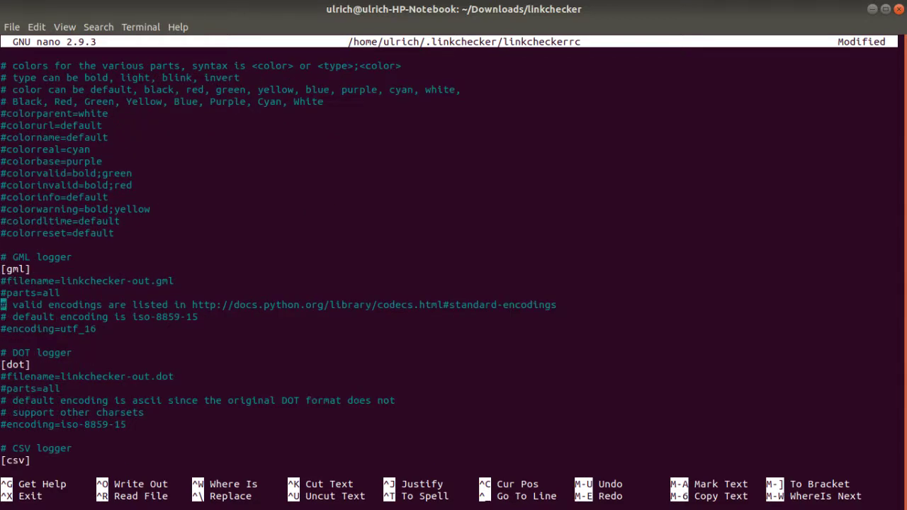
Examine the DOT, CSV and SQL logger sections with their filename, separator, encoding and parts options.
key(Up)
key(Up)
key(Down)
key(Down)
key(Down)
key(Down)
key(Down)
key(Down)
key(Down)
key(Down)
key(Down)
key(Down)
key(Down)
key(Down)
key(Down)
key(Down)
key(Down)
key(Down)
key(Down)
key(Down)
key(Down)
key(Down)
key(Down)
key(Down)
key(Down)
key(Down)
key(Down)
key(Down)
key(Down)
key(Down)
key(Down)
key(Down)
key(Down)
key(Down)
key(Down)
key(Down)
key(Down)
key(Down)
key(Down)
key(Down)
key(Down)
key(Down)
key(Down)
key(Down)
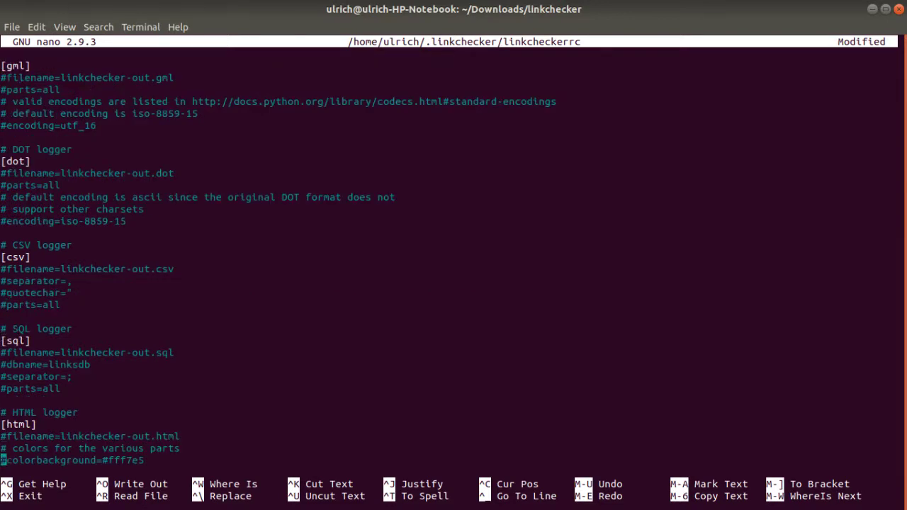
Examine the HTML logger's color options and the blacklist logger's filename setting.
key(Down)
key(Down)
key(Down)
key(Down)
key(Down)
key(Down)
key(Down)
key(Down)
key(Down)
key(Down)
key(Down)
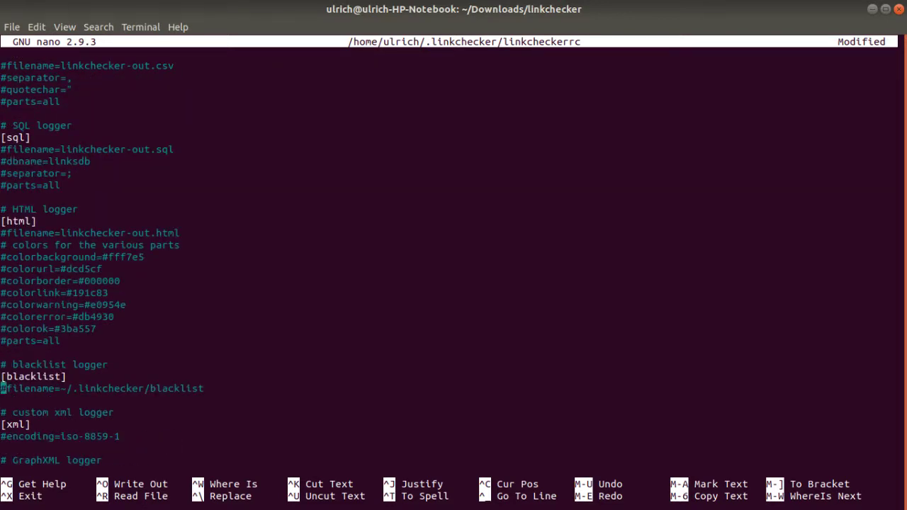
Examine the custom XML, GraphXML and Sitemap logger sections, continuing to the start of the checking options.
key(Down)
key(Down)
key(Down)
key(Down)
key(Down)
key(Down)
key(Down)
key(Down)
key(Down)
key(Down)
key(Down)
key(Down)
key(Down)
key(Down)
key(Down)
key(Down)
key(Down)
key(Down)
key(Down)
key(Down)
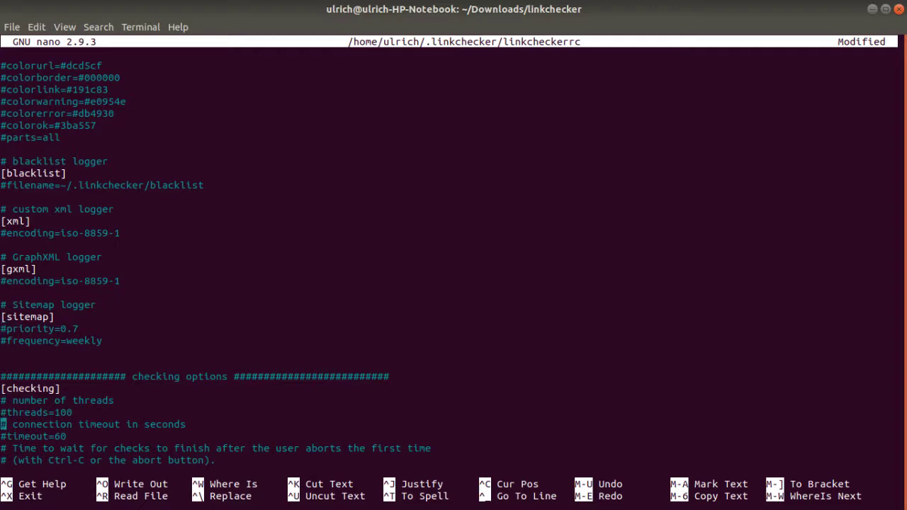
Examine the [checking] section's options for threads, timeouts, recursion level, NNTP server, cookie file and user agent.
key(Down)
key(Down)
key(Down)
key(Down)
key(Down)
key(Down)
key(Down)
key(Down)
key(Down)
key(Down)
key(Down)
key(Down)
key(Down)
key(Down)
key(Down)
key(Down)
key(Down)
key(Down)
key(Down)
key(Down)
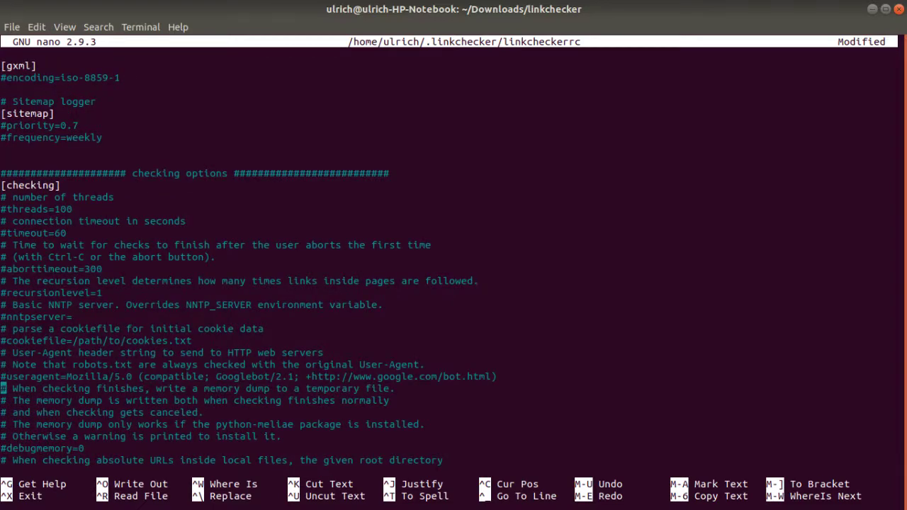
Examine the ignored-warnings, internal and external link options and the notes in the [authentication] section.
key(Down)
key(Down)
key(Down)
key(Down)
key(Down)
key(Down)
key(Down)
key(Down)
key(Down)
key(Down)
key(Down)
key(Down)
key(Down)
key(Down)
key(Down)
key(Down)
key(Down)
key(Down)
key(Down)
key(Down)
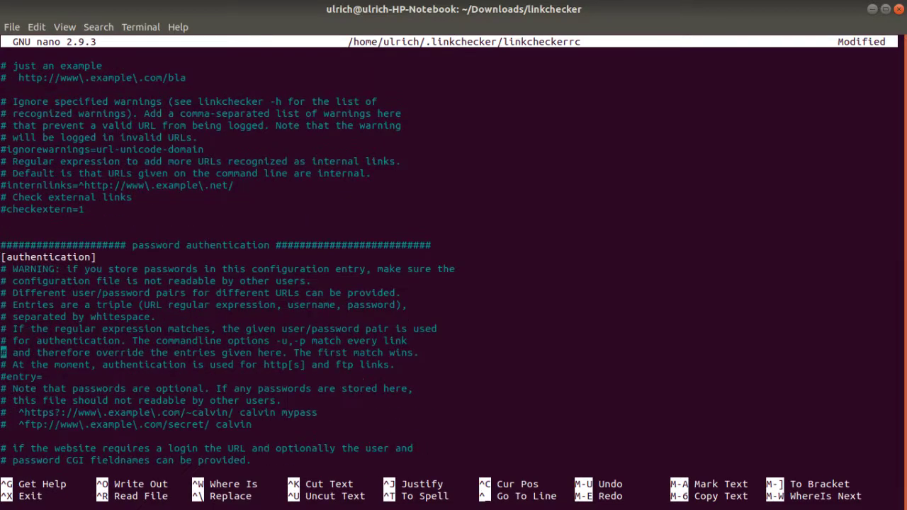
Examine the rest of the configuration file through the regex, virus, SSL certificate, PDF and Word plugin entries at its end.
key(Down)
key(Down)
key(Down)
key(Down)
key(Down)
key(Down)
key(Down)
key(Down)
key(Down)
key(Down)
key(Down)
key(Down)
key(Down)
key(Down)
key(Down)
key(Down)
key(Down)
key(Down)
key(Down)
key(Down)
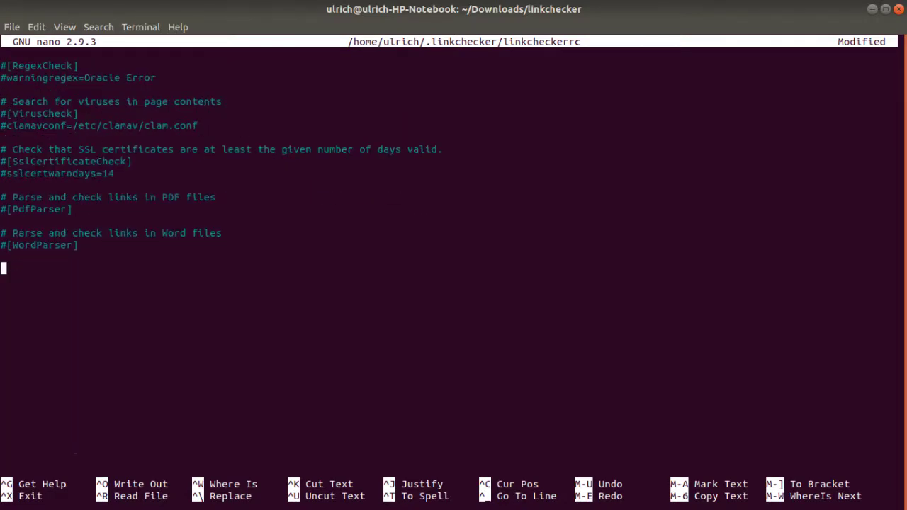
Uncomment the [AnchorCheck] entry in the Plugins section of the configuration file to enable HTML anchor checking.
key(Up)
key(Up)
key(Up)
key(Up)
key(Up)
key(Up)
key(Up)
key(Up)
key(Up)
key(Up)
key(Up)
key(Up)
key(Up)
key(Up)
key(Up)
key(Up)
key(Up)
key(Up)
key(Up)
key(Up)
key(Up)
key(Up)
key(Up)
key(Up)
key(Up)
key(Up)
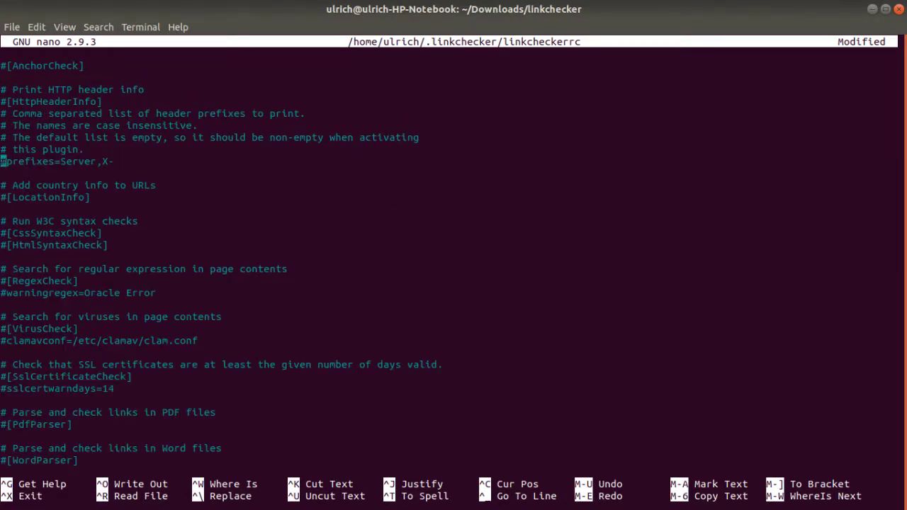
key(Up)
key(Up)
key(Up)
key(Up)
key(Up)
key(Up)
key(Up)
key(Up)
key(Up)
key(Down)
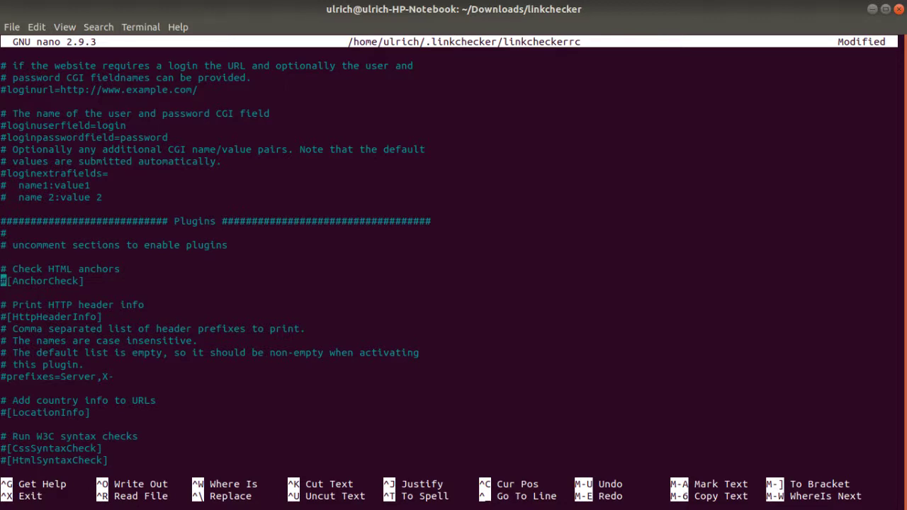
key(Delete)
Uncomment the [CssSyntaxCheck] and [HtmlSyntaxCheck] entries to enable both W3C syntax check plugins.
key(Down)
key(Down)
key(Down)
key(Down)
key(Down)
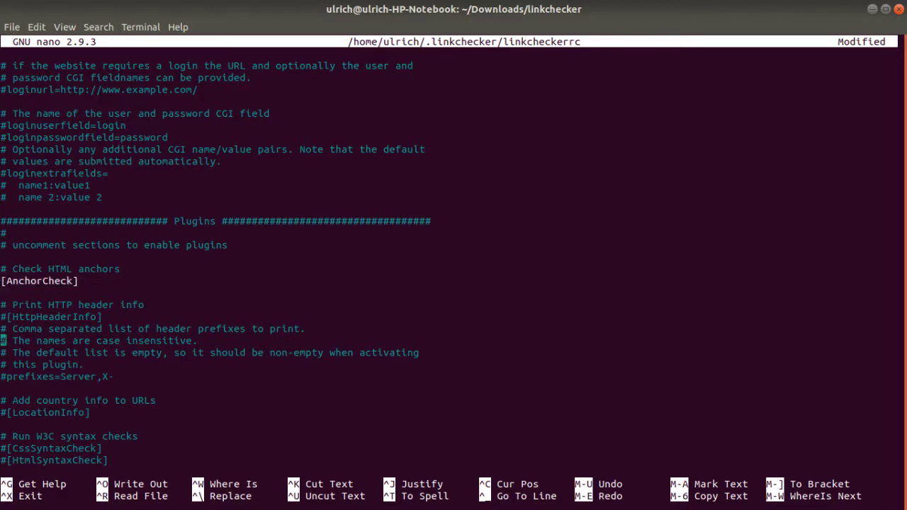
key(Down)
key(Down)
key(Down)
key(Down)
key(Down)
key(Down)
key(Down)
key(Down)
key(Down)
key(Down)
key(Down)
key(Down)
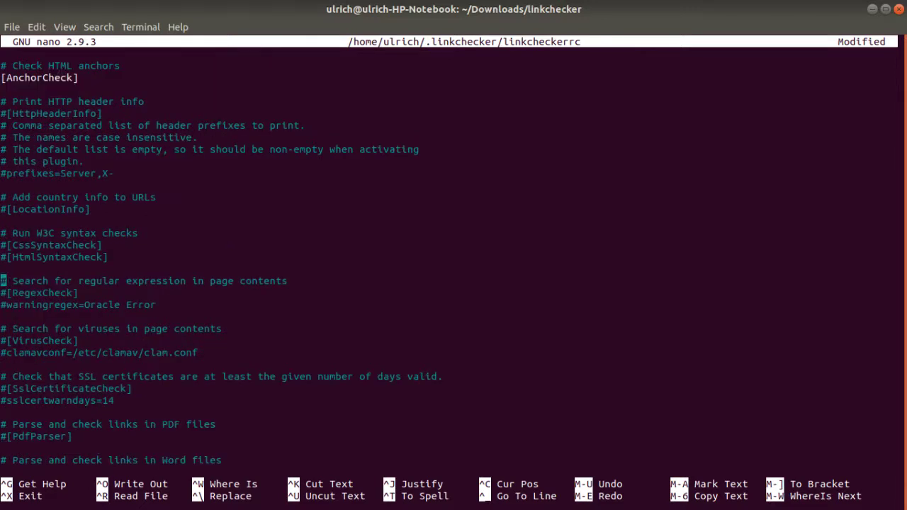
key(Up)
key(Up)
key(Up)
key(Delete)
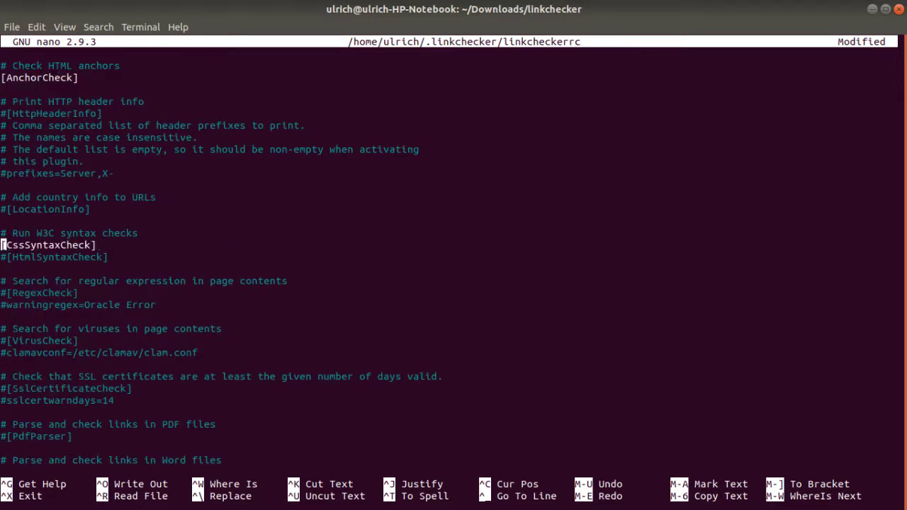
key(Down)
key(Delete)
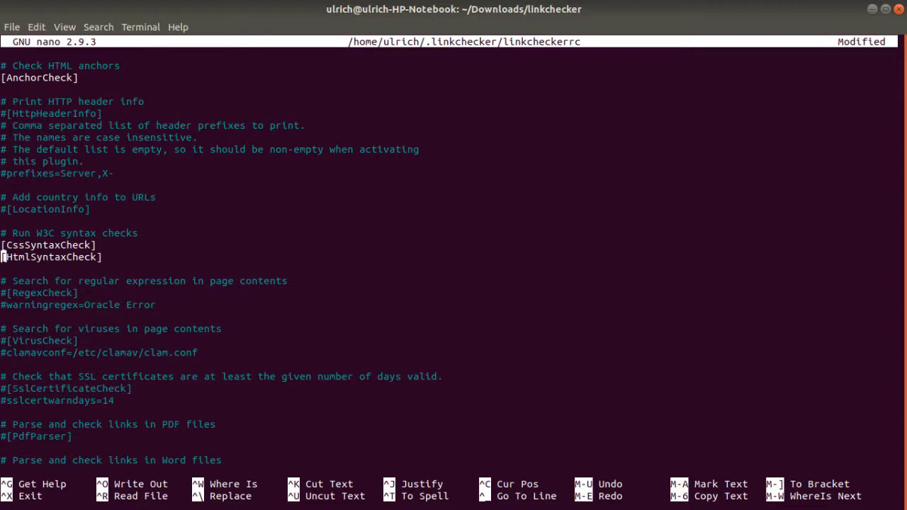
Look back over the plugin entries, the login field options and the notes in the [authentication] section.
key(Up)
key(Up)
key(Up)
key(Up)
key(Up)
key(Up)
key(Up)
key(Up)
key(Up)
key(Up)
key(Up)
key(Up)
key(Up)
key(Up)
key(Up)
key(Up)
key(Up)
key(Up)
key(Up)
key(Up)
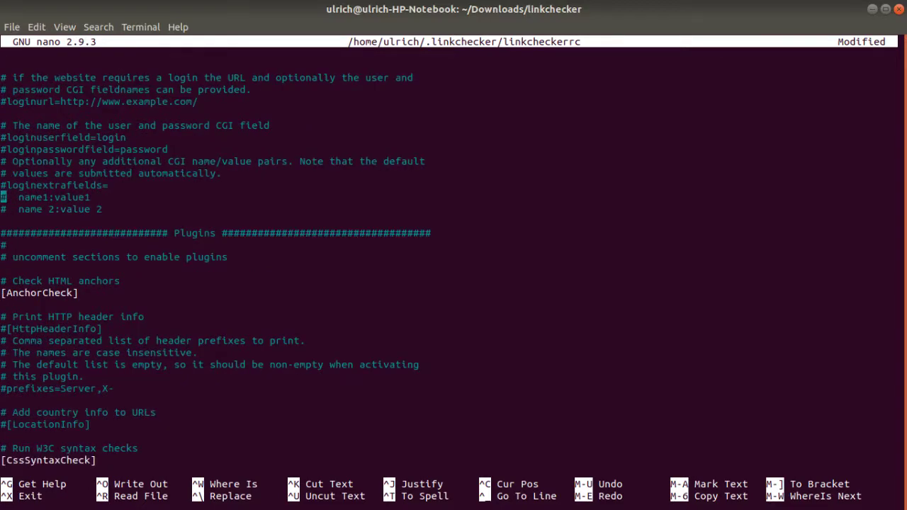
key(Up)
key(Up)
key(Up)
key(Up)
key(Up)
key(Up)
key(Up)
key(Up)
key(Up)
key(Up)
key(Up)
key(Up)
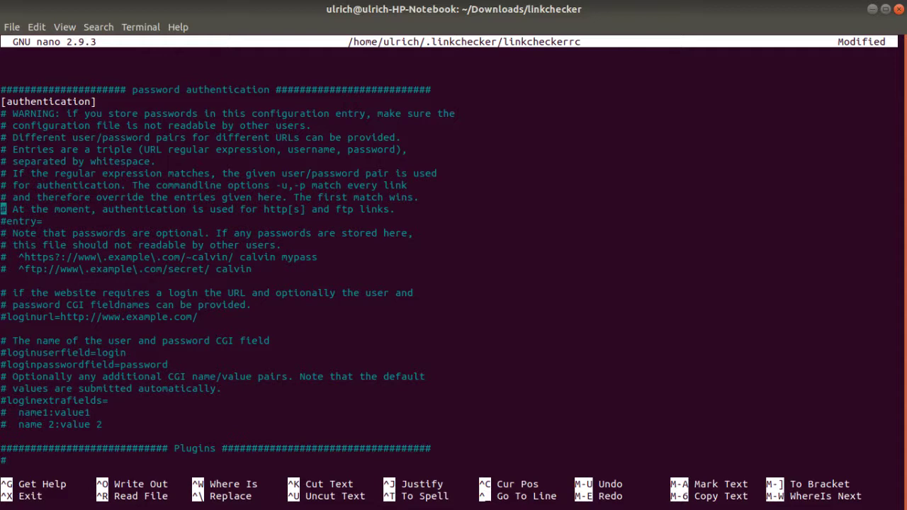
Save the linkcheckerrc file under its existing name and close the editor.
key(ctrl+o)
key(Return)
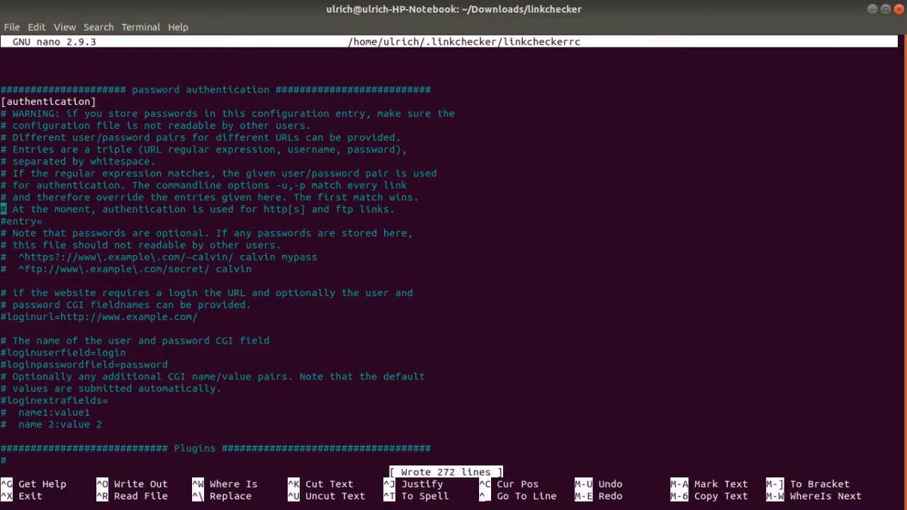
key(ctrl+x)
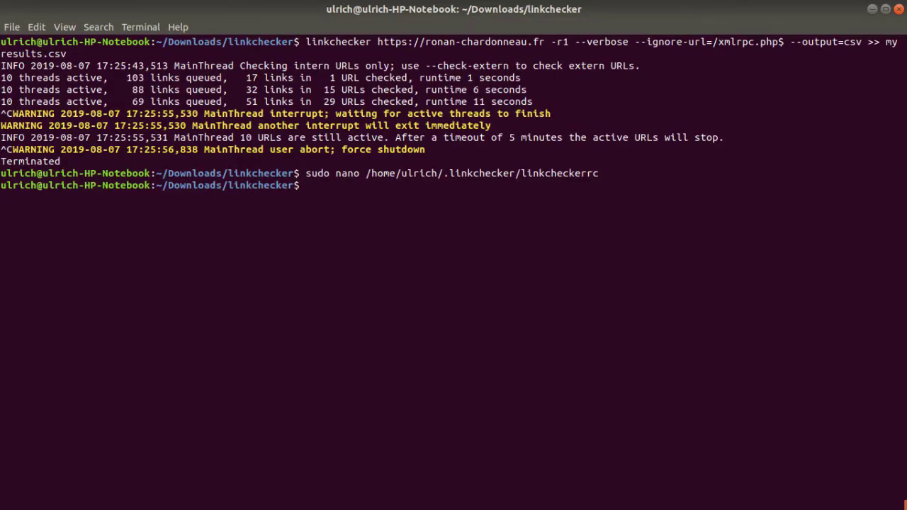
Recall the earlier linkchecker command and remove its "--output=csv >> myresults.csv" ending.
key(Up)
key(Up)
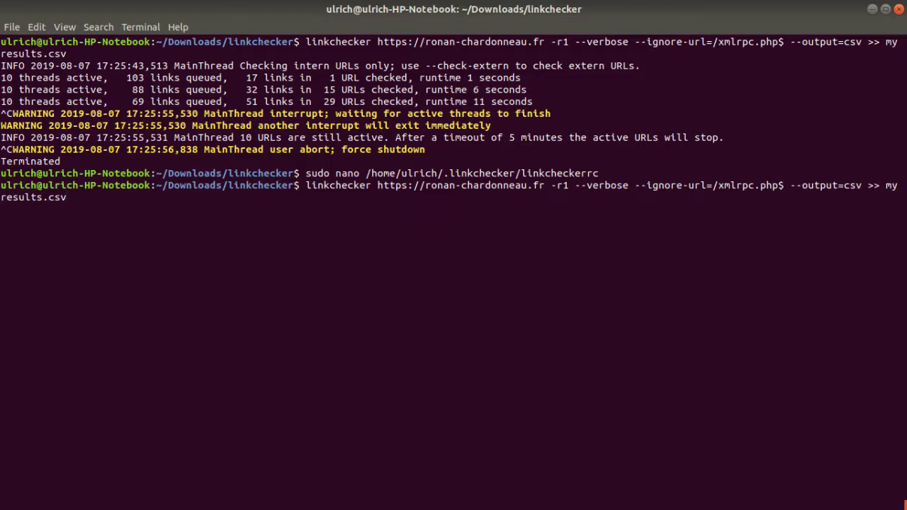
key(BackSpace)
key(BackSpace)
key(BackSpace)
key(BackSpace)
key(BackSpace)
key(BackSpace)
key(BackSpace)
key(BackSpace)
key(BackSpace)
key(BackSpace)
key(BackSpace)
key(BackSpace)
key(BackSpace)
key(BackSpace)
key(BackSpace)
key(BackSpace)
key(BackSpace)
key(BackSpace)
key(BackSpace)
key(BackSpace)
key(BackSpace)
key(BackSpace)
key(BackSpace)
key(BackSpace)
key(BackSpace)
key(BackSpace)
key(BackSpace)
key(BackSpace)
key(BackSpace)
key(BackSpace)
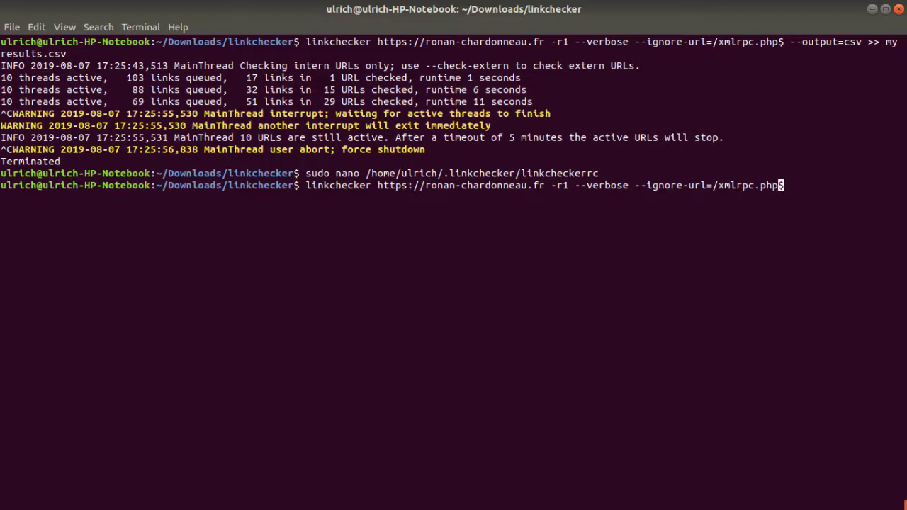
Remove the --verbose option from the command and run the check with -r1 and --ignore-url=/xmlrpc.php$.
key(Left)
key(Left)
key(Left)
key(Left)
key(Left)
key(Left)
key(Left)
key(Left)
key(Left)
key(Left)
key(Left)
key(Left)
key(Left)
key(Left)
key(Left)
key(Left)
key(Left)
key(Left)
key(Left)
key(Left)
key(Delete)
key(Delete)
key(Delete)
key(Delete)
key(Delete)
key(Delete)
key(Delete)
key(Delete)
key(Delete)
key(Delete)
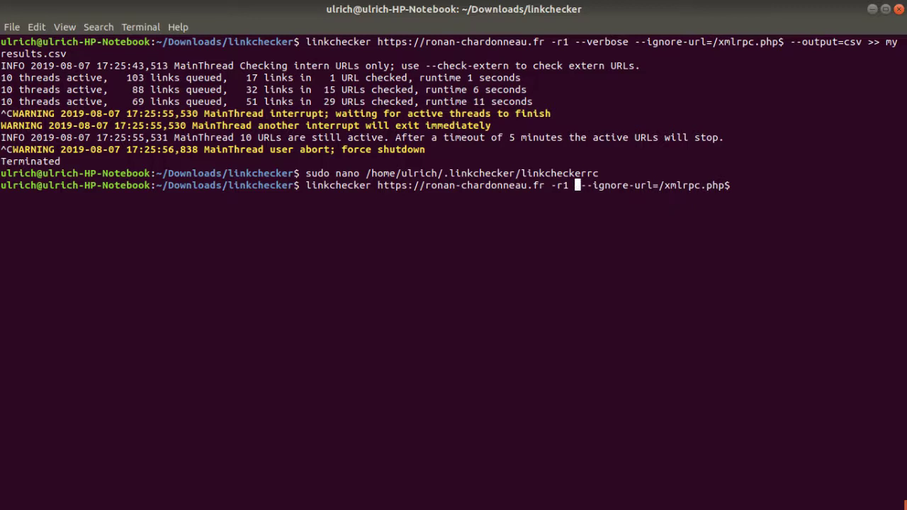
key(Delete)
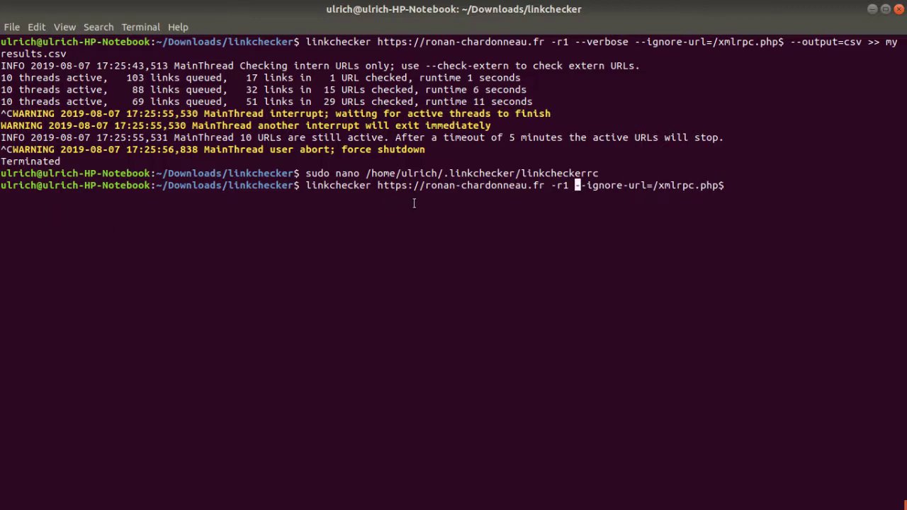
key(Return)
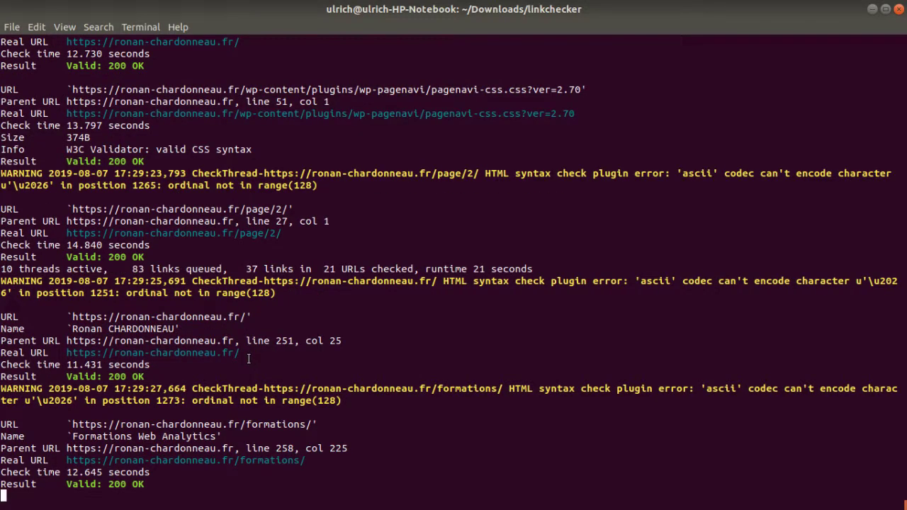
Abort the running link check and open its linkchecker-out.csv output in LibreOffice Calc with semicolon as the separator.
key(ctrl+c)
key(ctrl+c)
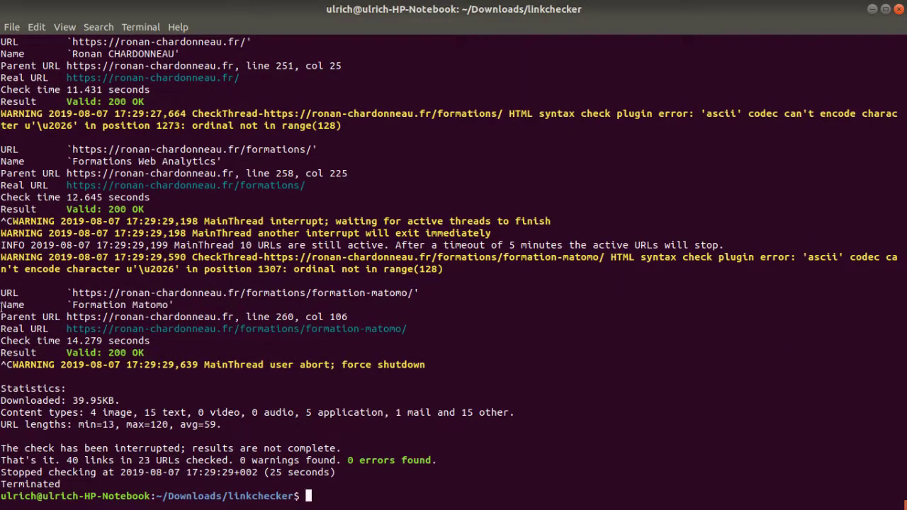
mouse_move(2, 182)
click(21, 23)
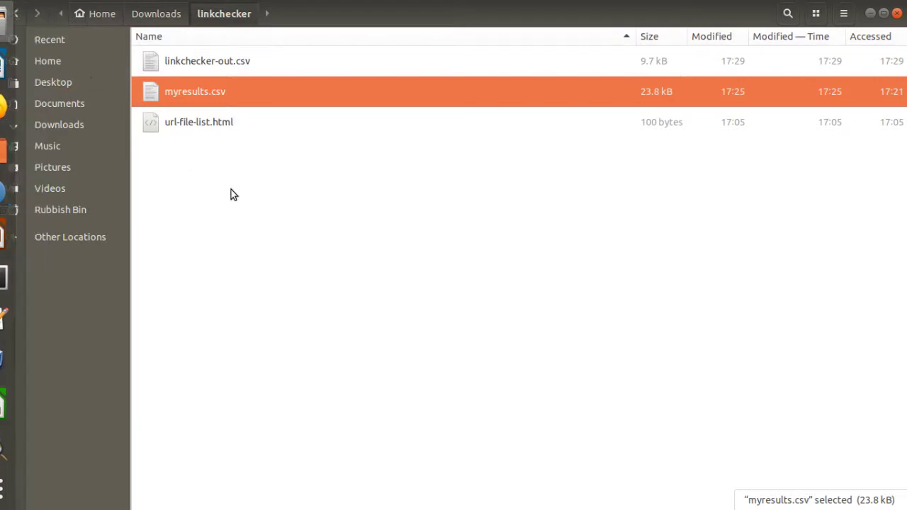
key(Up)
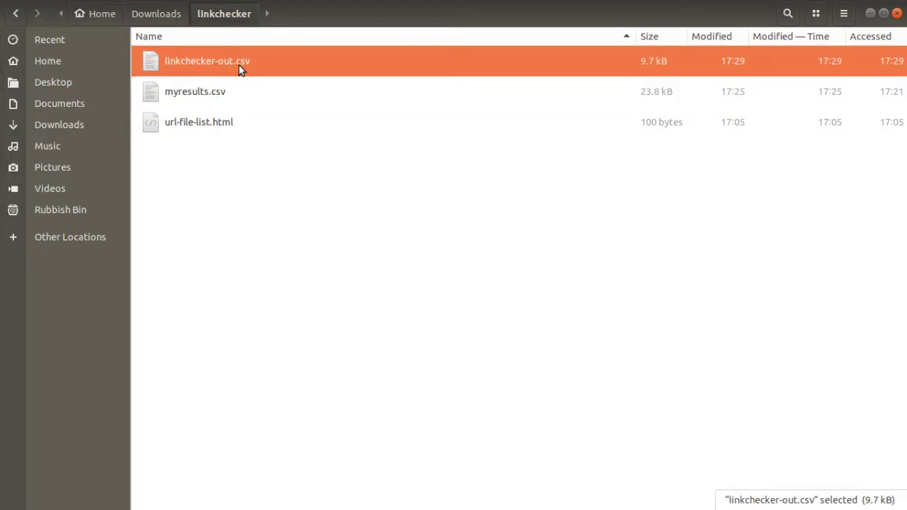
double_click(239, 65)
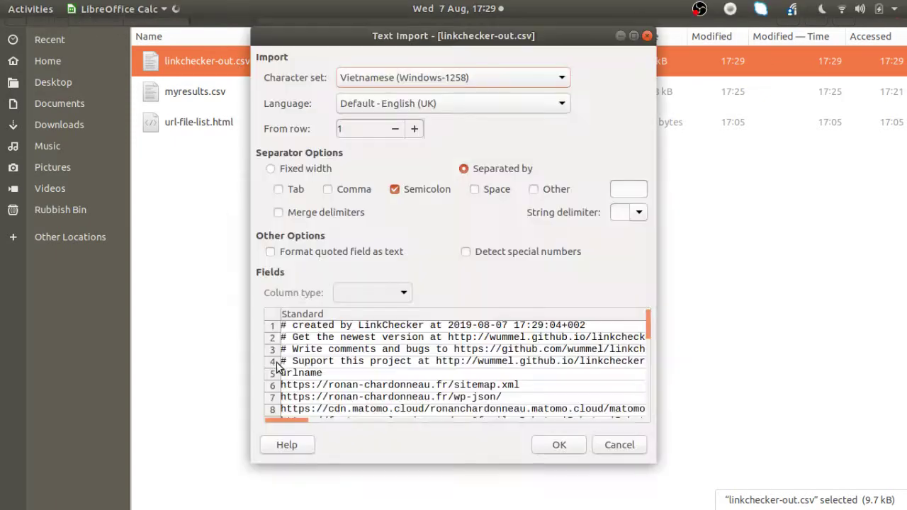
click(578, 454)
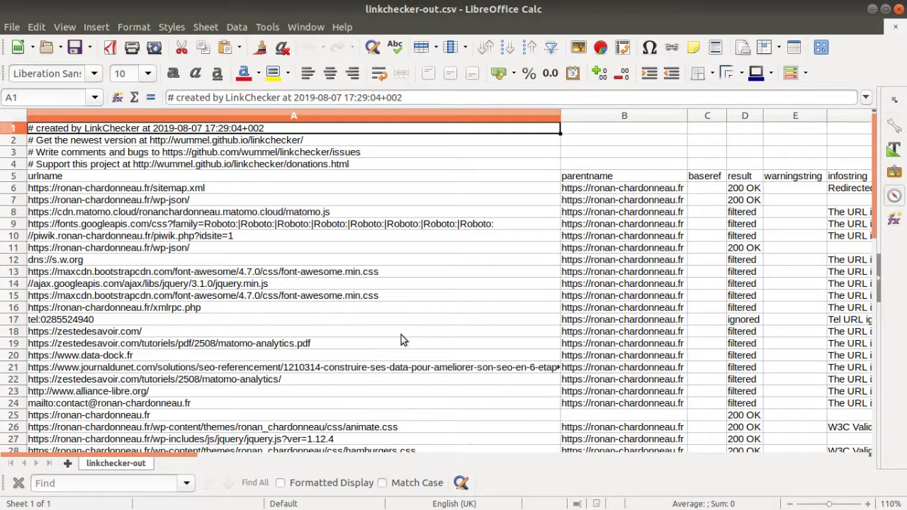
Examine the result and infostring columns of the CSV, going down the infostring entries to the end of the list.
key(Down)
key(Down)
key(Down)
key(Right)
key(Right)
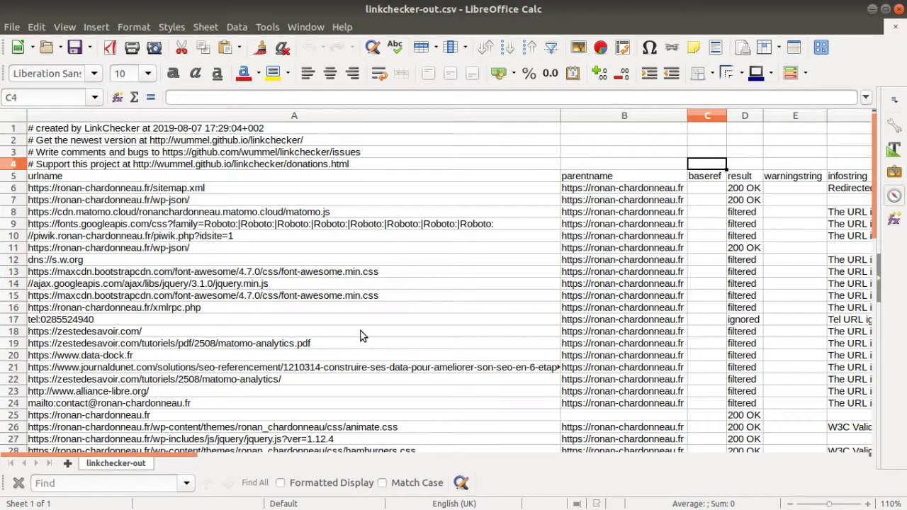
key(Down)
key(Down)
key(Right)
key(Right)
key(Right)
key(Down)
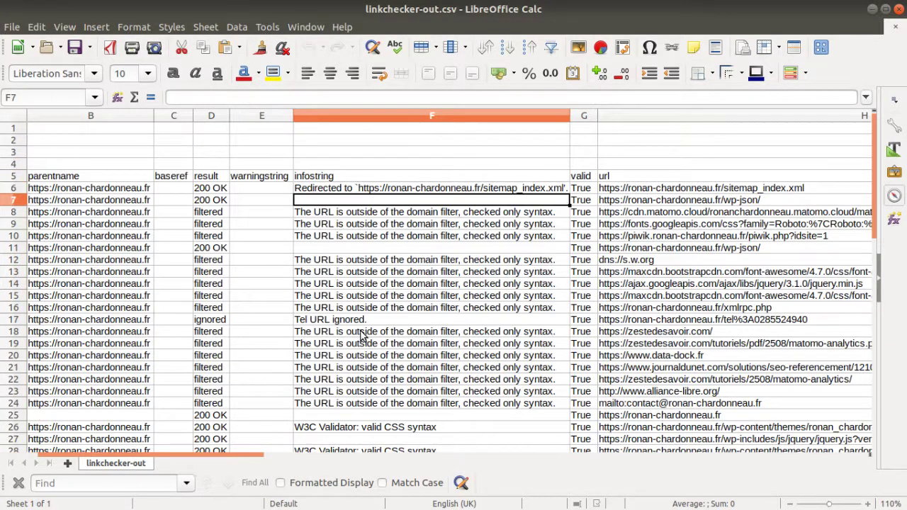
key(Down)
key(Down)
key(Down)
key(Down)
key(Down)
key(Down)
key(Down)
key(Down)
key(Down)
key(Down)
key(Down)
key(Down)
key(Down)
key(Down)
key(Down)
key(Down)
key(Down)
key(Down)
key(Down)
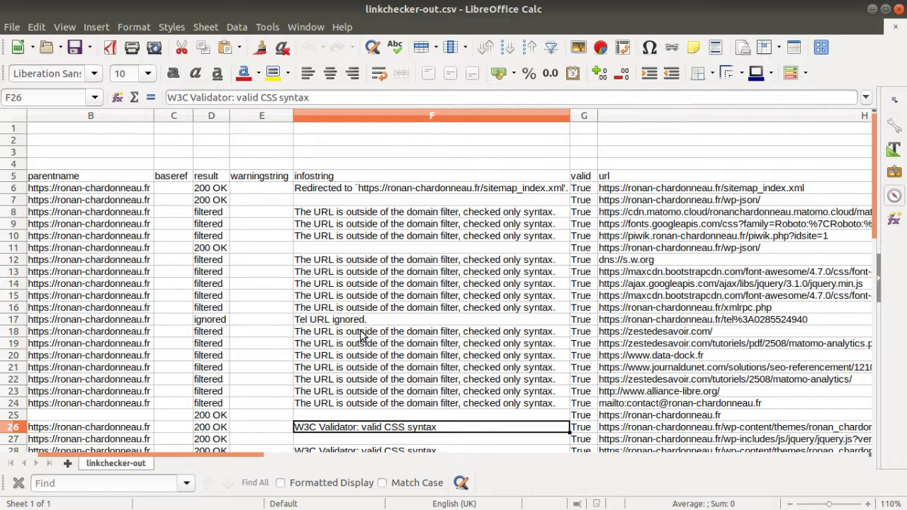
key(Down)
key(Down)
key(Down)
key(Down)
key(Down)
key(Down)
key(Down)
key(Down)
key(Down)
key(Down)
key(Down)
key(Down)
key(Down)
key(Down)
key(Down)
key(Down)
key(Down)
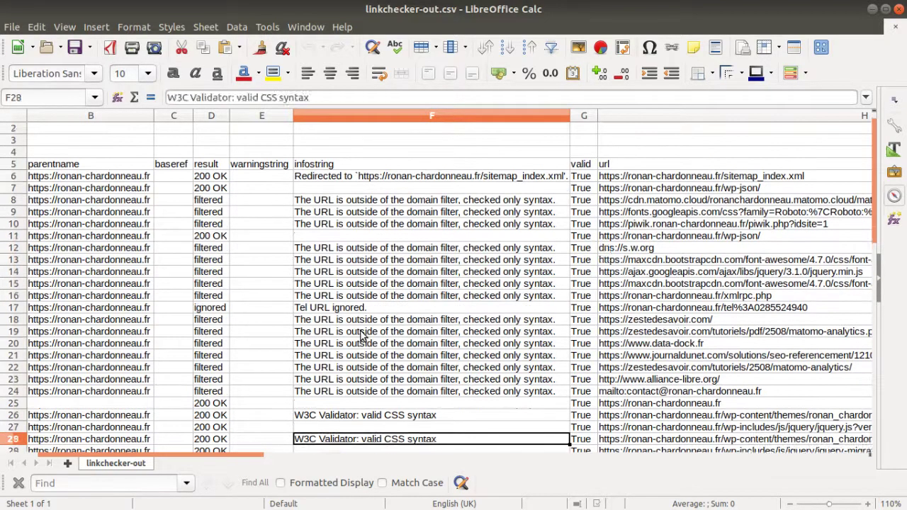
key(Down)
key(Down)
key(Down)
key(Down)
key(Down)
key(Down)
key(Down)
key(Down)
key(Down)
key(Down)
key(Down)
key(Down)
key(Down)
key(Down)
key(Down)
key(Down)
key(Down)
key(Down)
key(Down)
key(Down)
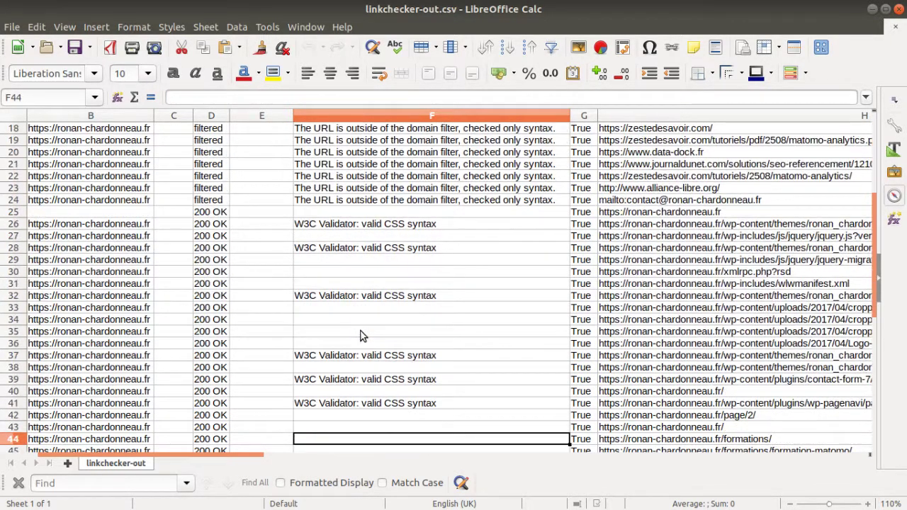
Review the infostring entries back up to the first result row, the sitemap.xml link.
key(Up)
key(Up)
key(Up)
key(Up)
key(Up)
key(Up)
key(Up)
key(Up)
key(Up)
key(Up)
key(Up)
key(Up)
key(Up)
key(Up)
key(Up)
key(Up)
key(Up)
key(Up)
key(Up)
key(Up)
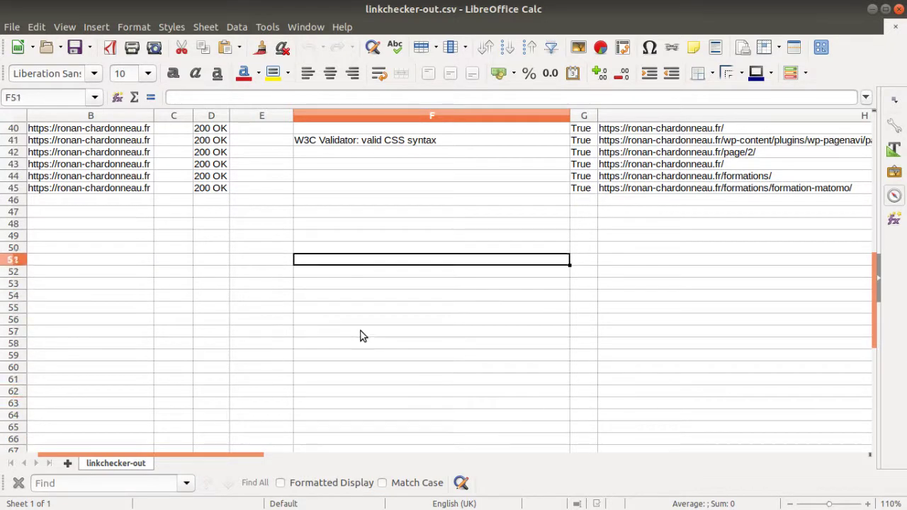
key(Up)
key(Up)
key(Up)
key(Up)
key(Up)
key(Up)
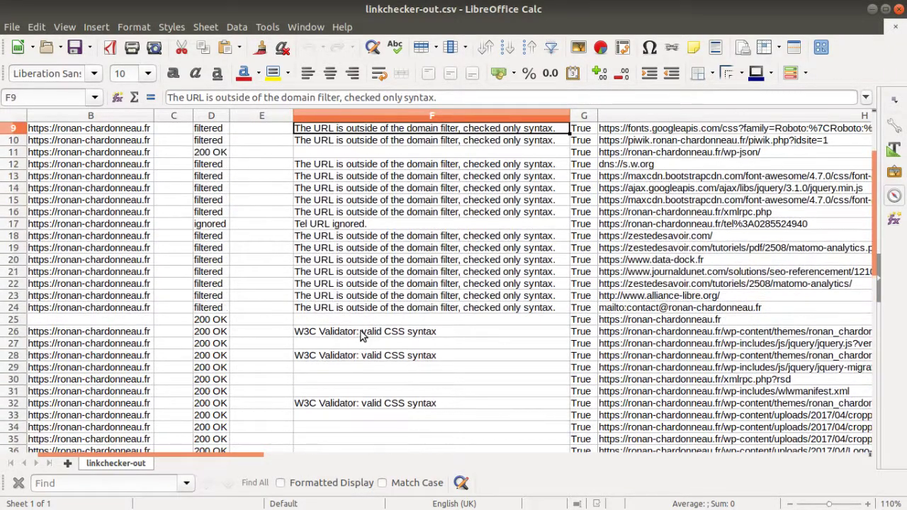
key(Down)
key(Down)
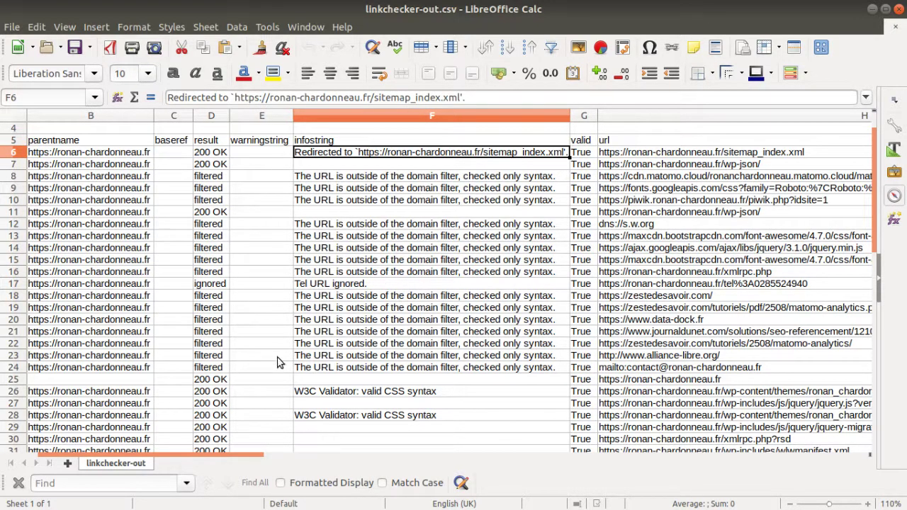
Look across the remaining columns from valid and url to level, and return to the urlname column.
key(Right)
key(Right)
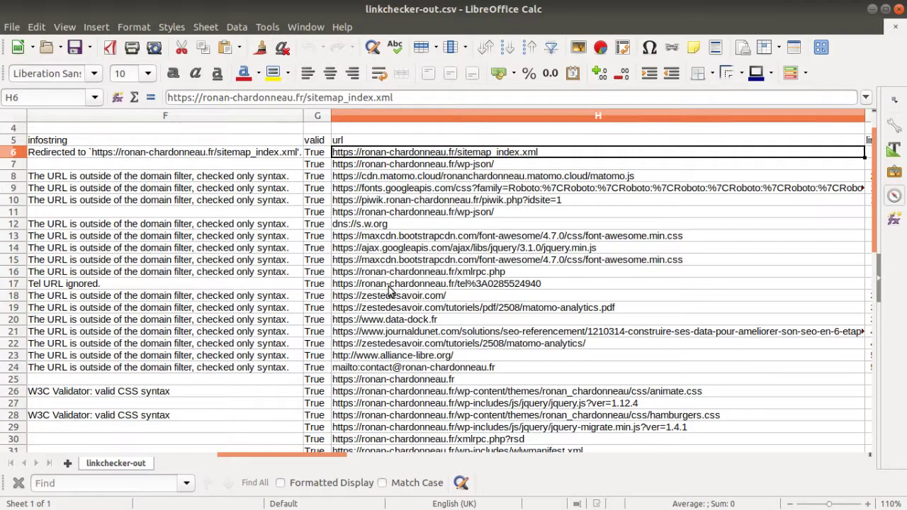
key(Right)
key(Right)
key(Right)
key(Right)
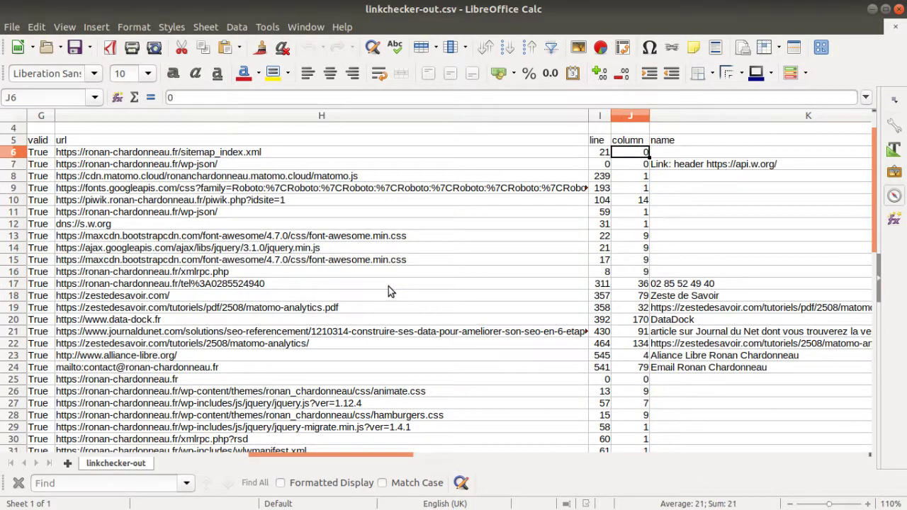
key(Right)
key(Right)
key(Right)
key(Right)
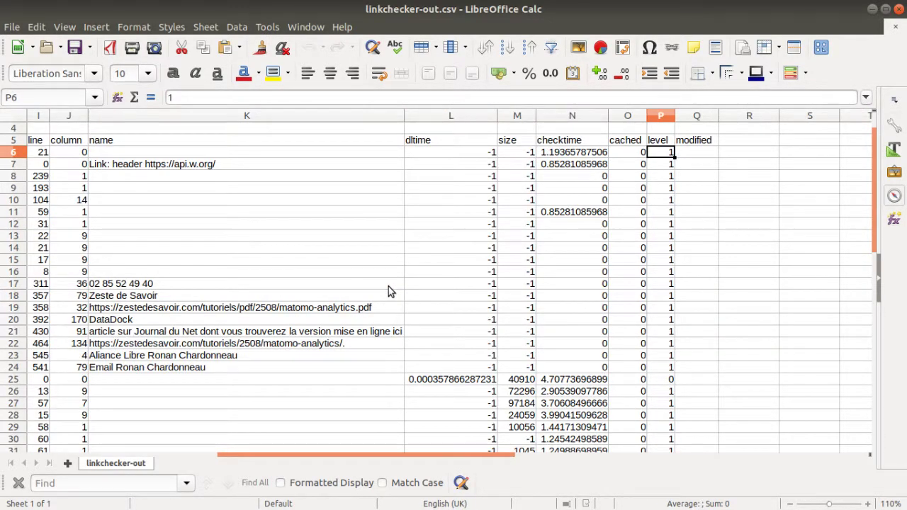
key(Left)
key(Home)
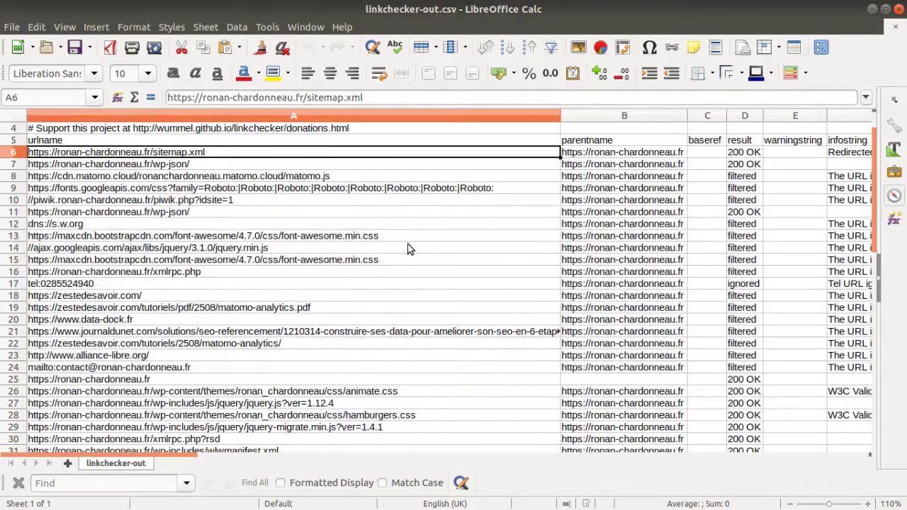
Switch back to the terminal in the linkchecker folder.
mouse_move(19, 114)
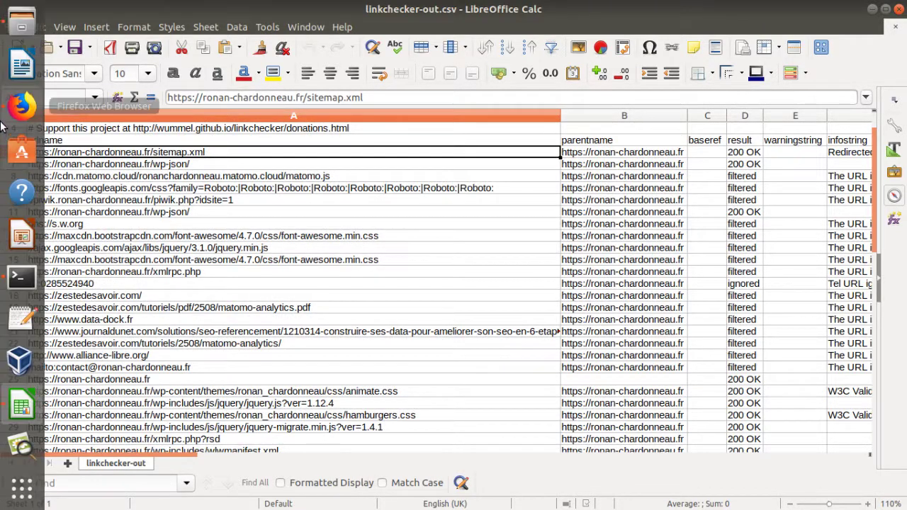
click(9, 272)
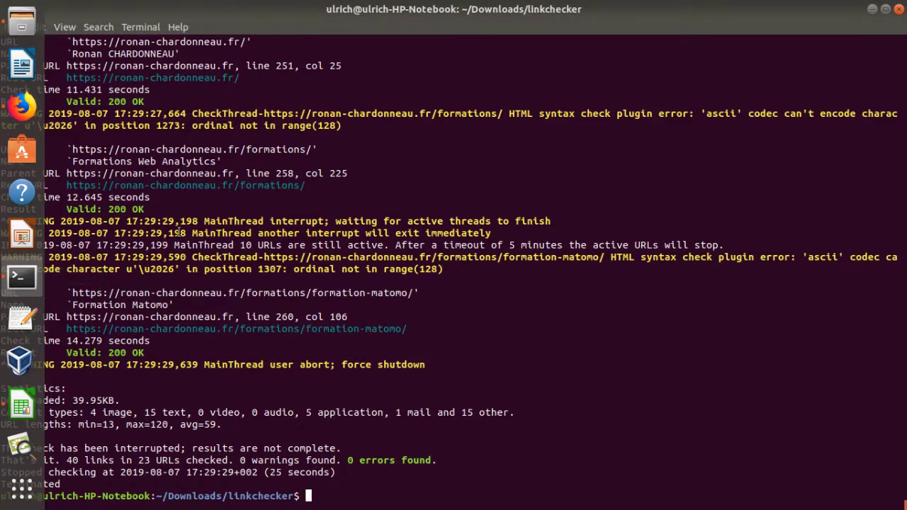